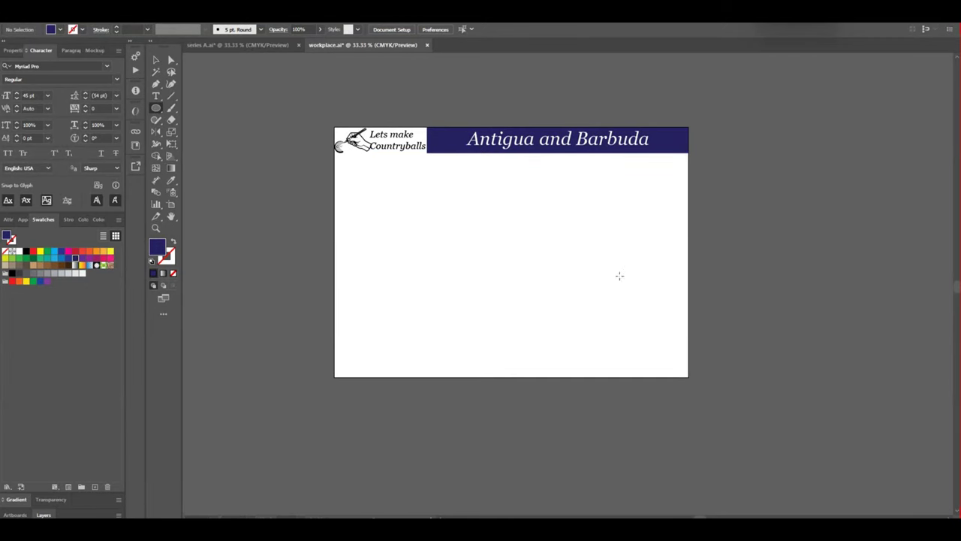
Enlarge the navy circle and centre it on the card, with no fill and a white outline
drag(508, 234, 666, 391)
key(v)
mouse_move(612, 297)
mouse_down()
mouse_move(510, 232)
mouse_move(543, 259)
mouse_up()
drag(594, 356, 626, 373)
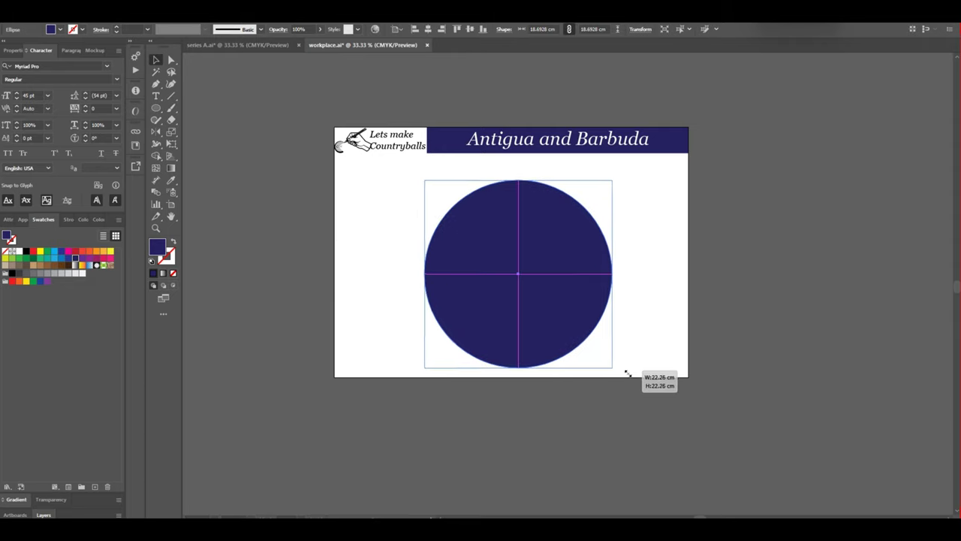
drag(571, 321, 564, 315)
click(173, 272)
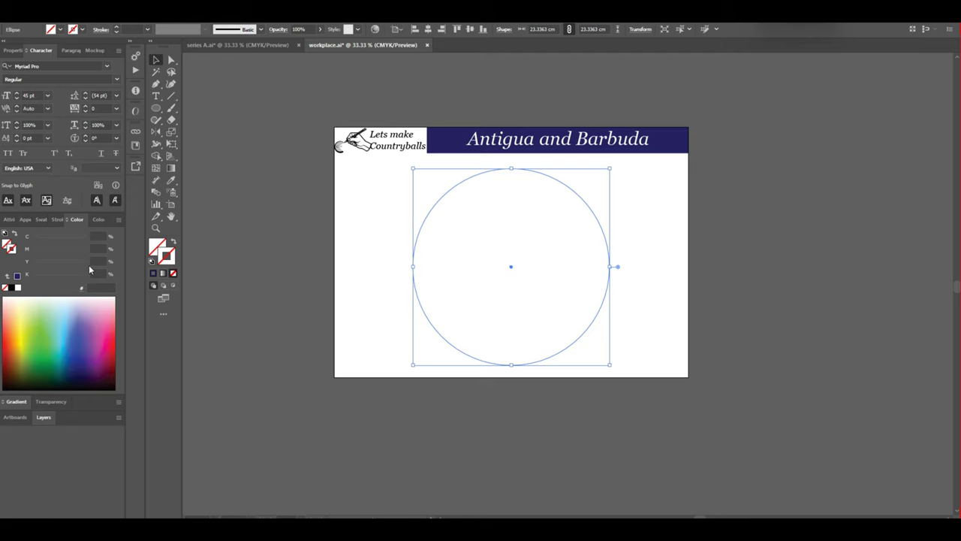
click(17, 288)
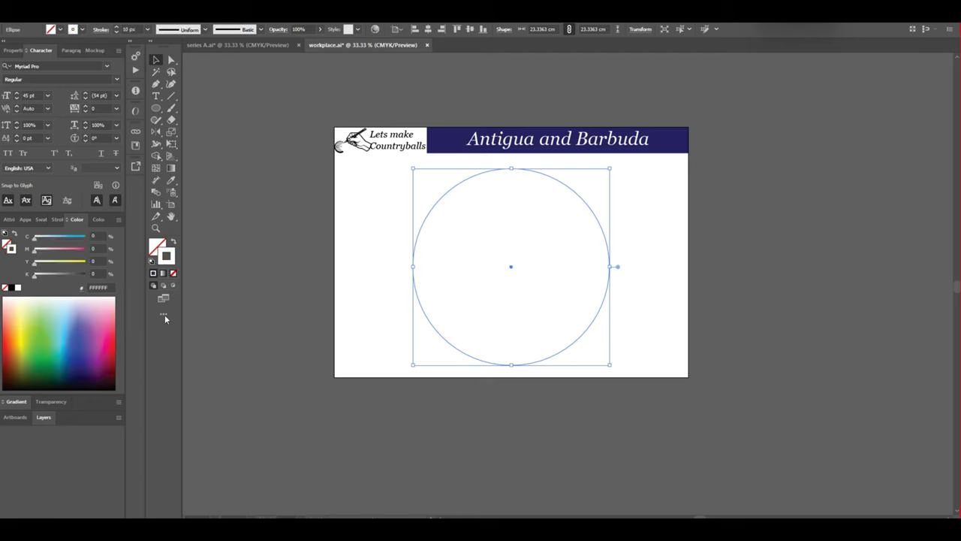
Change the circle's outline colour to black and reselect the circle
click(11, 289)
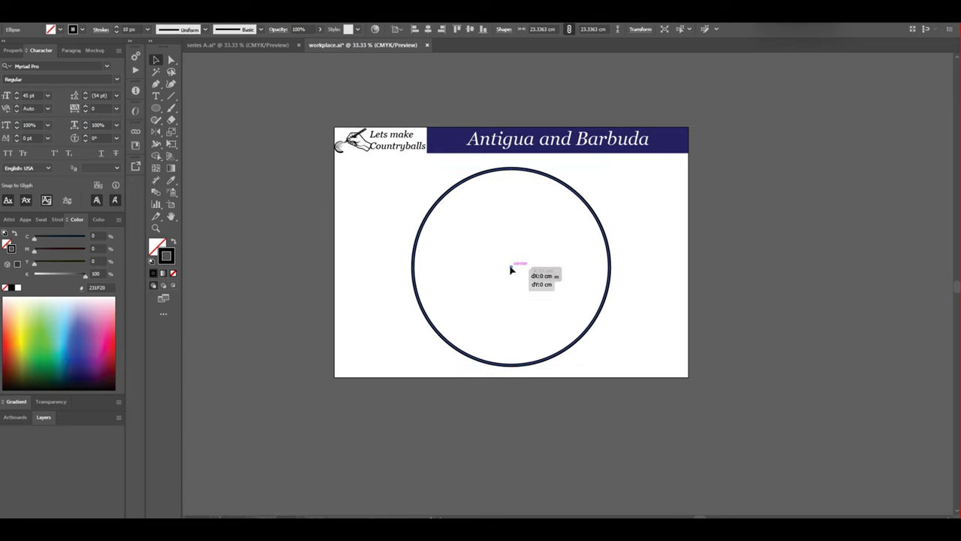
click(654, 268)
scroll(646, 274, up, 1)
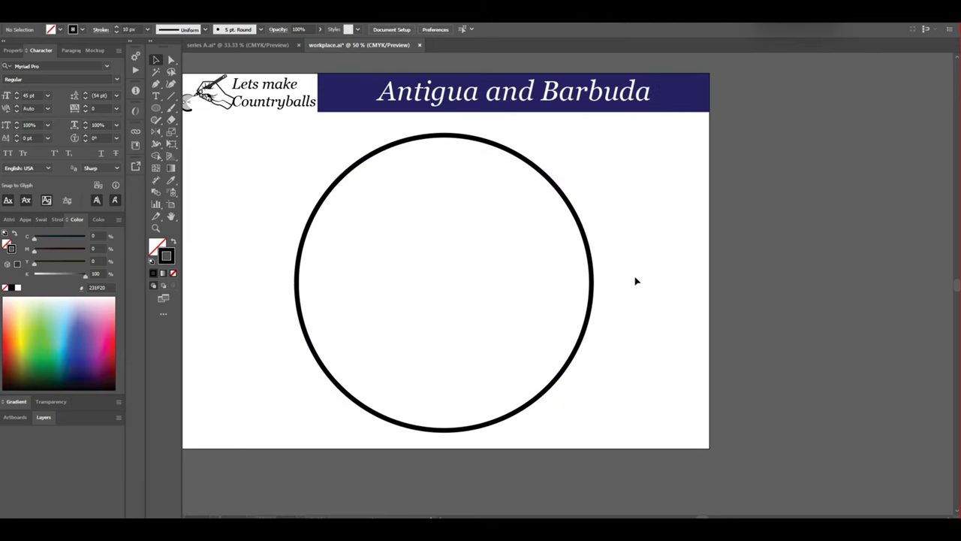
click(590, 300)
Push the circle's corners outward with the Curvature tool into a rounded square body
click(171, 84)
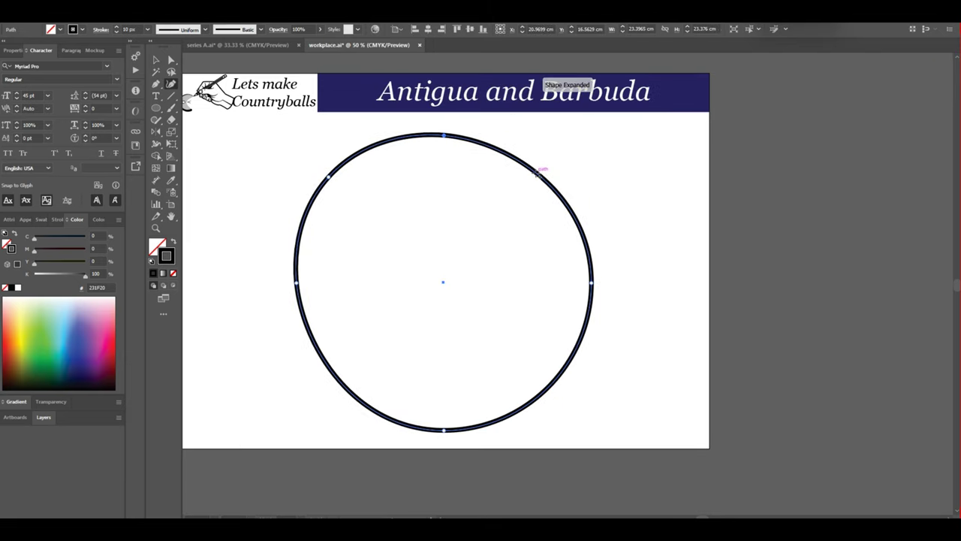
drag(559, 188, 565, 184)
drag(563, 373, 551, 393)
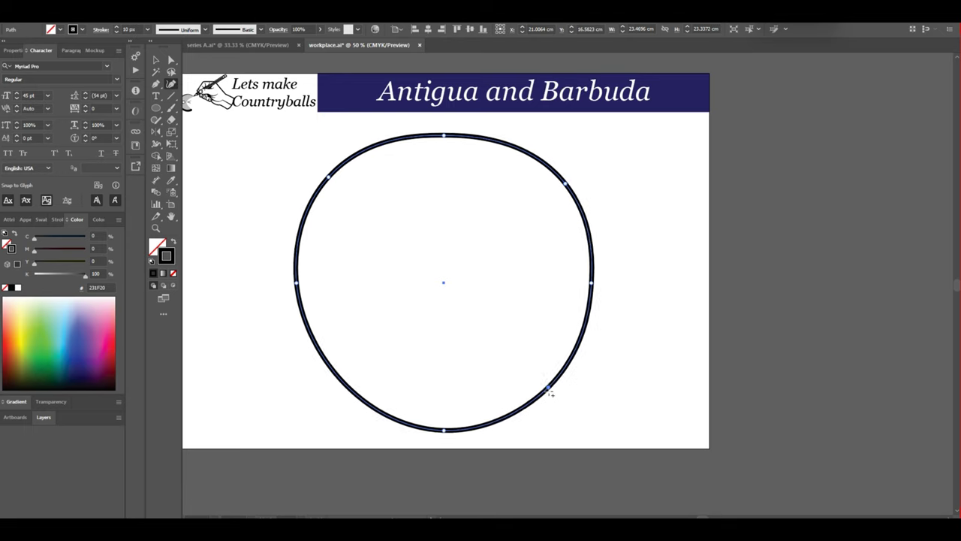
mouse_move(341, 404)
mouse_down()
mouse_move(332, 412)
mouse_move(335, 405)
mouse_up()
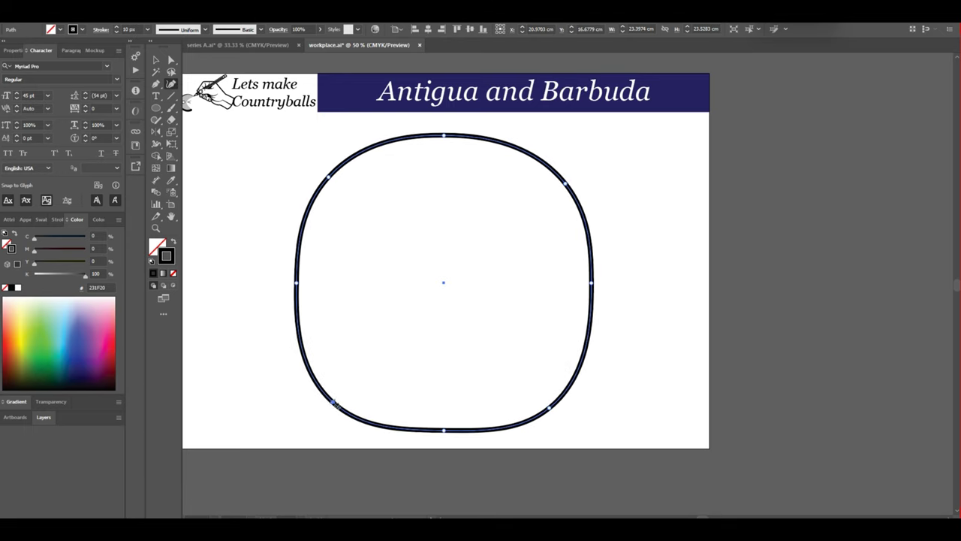
drag(335, 181, 338, 171)
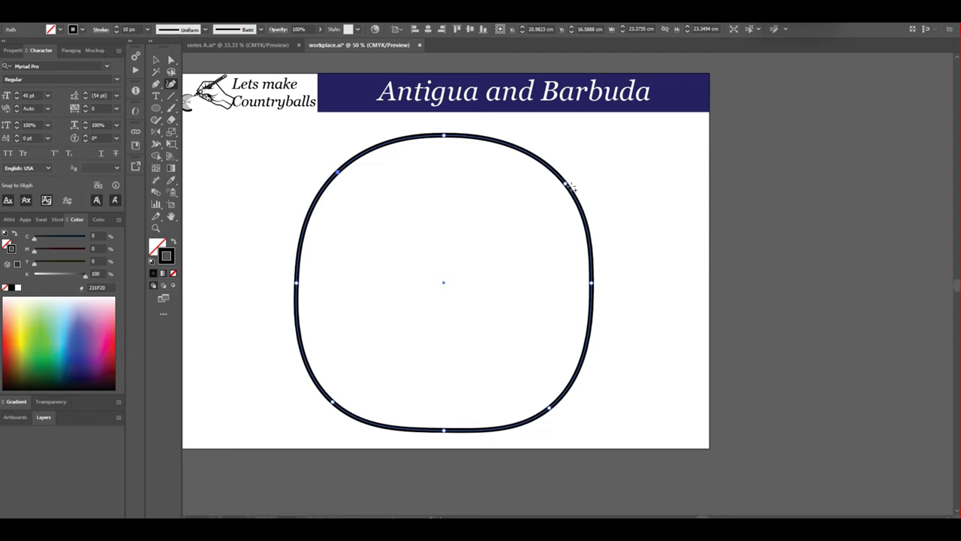
drag(572, 185, 553, 174)
drag(592, 287, 587, 289)
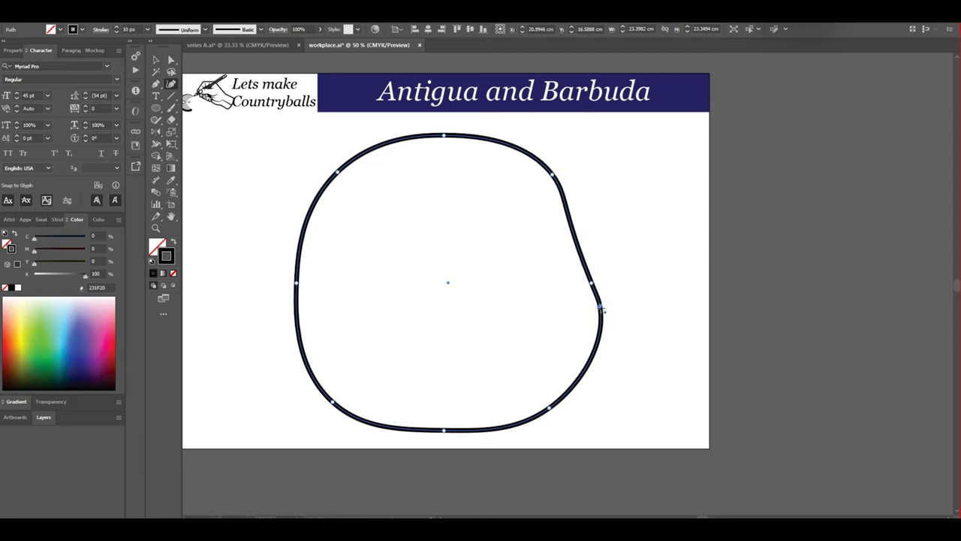
drag(549, 407, 537, 412)
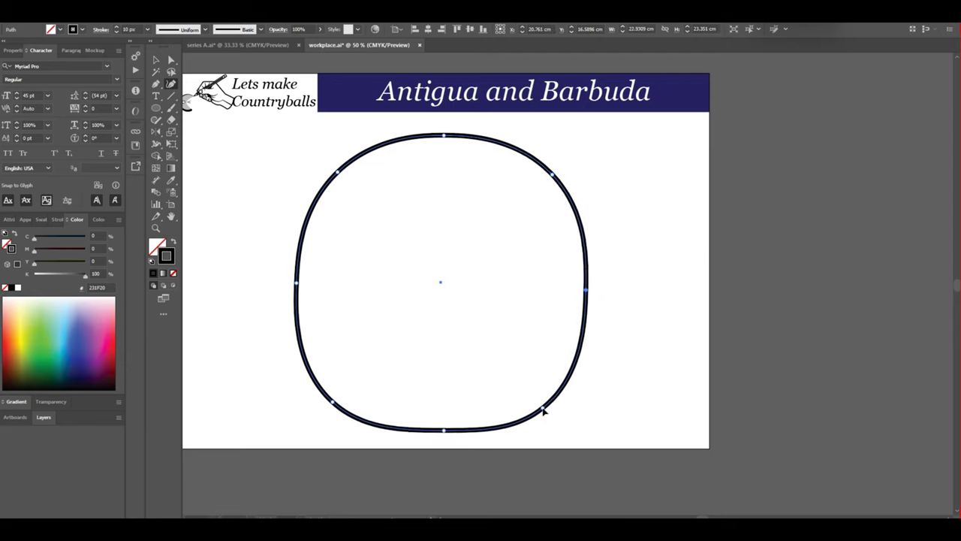
drag(335, 399, 344, 406)
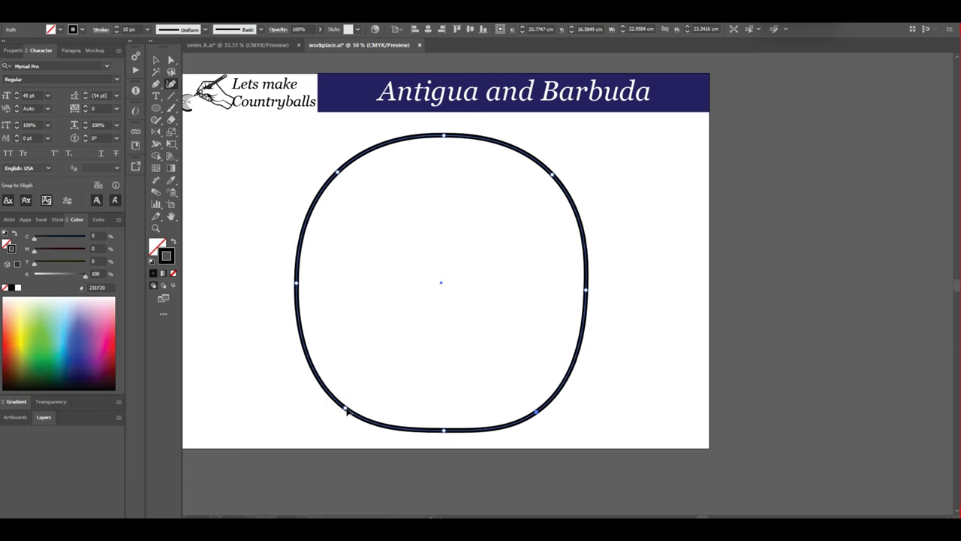
Fill the ball body white and centre it on the card
key(v)
scroll(514, 226, left, 5)
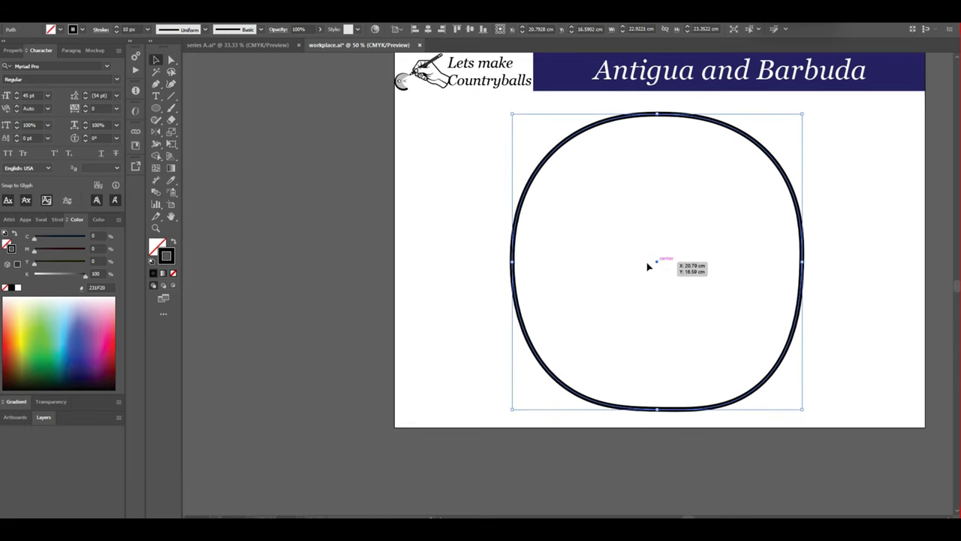
mouse_move(648, 267)
mouse_down()
mouse_move(659, 251)
mouse_move(648, 285)
mouse_up()
click(17, 287)
scroll(691, 262, up, 1)
scroll(518, 255, down, 2)
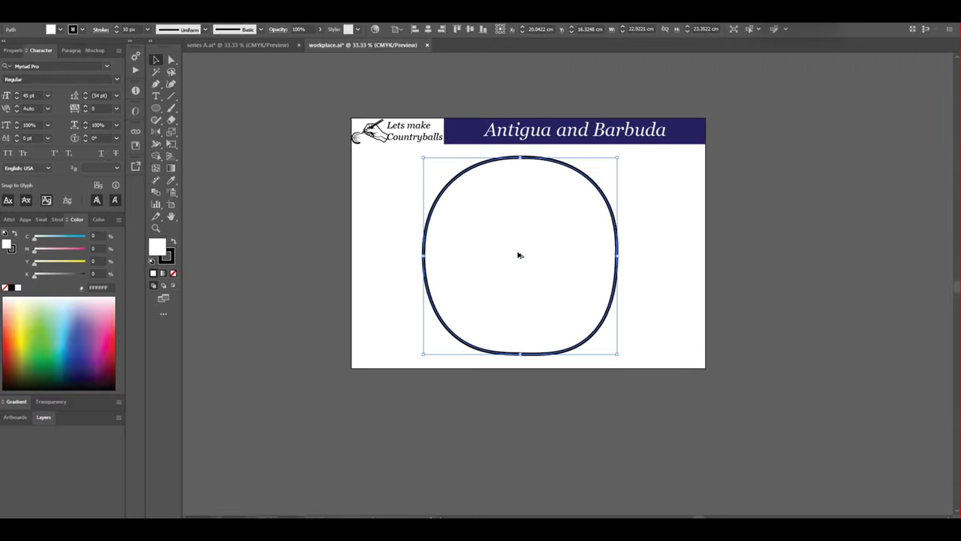
drag(536, 288, 526, 282)
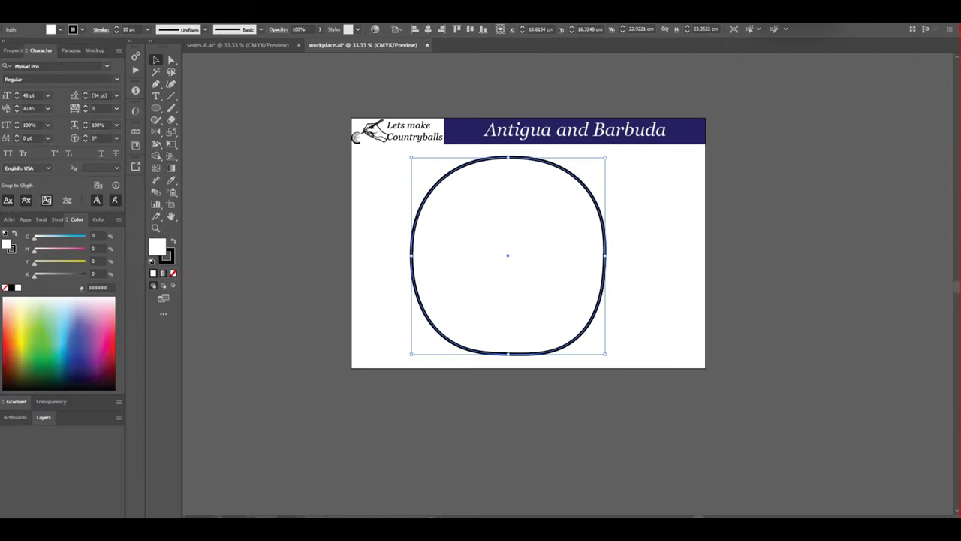
Paste a black, unstroked copy in front of the body, offset slightly right
click(95, 63)
click(83, 84)
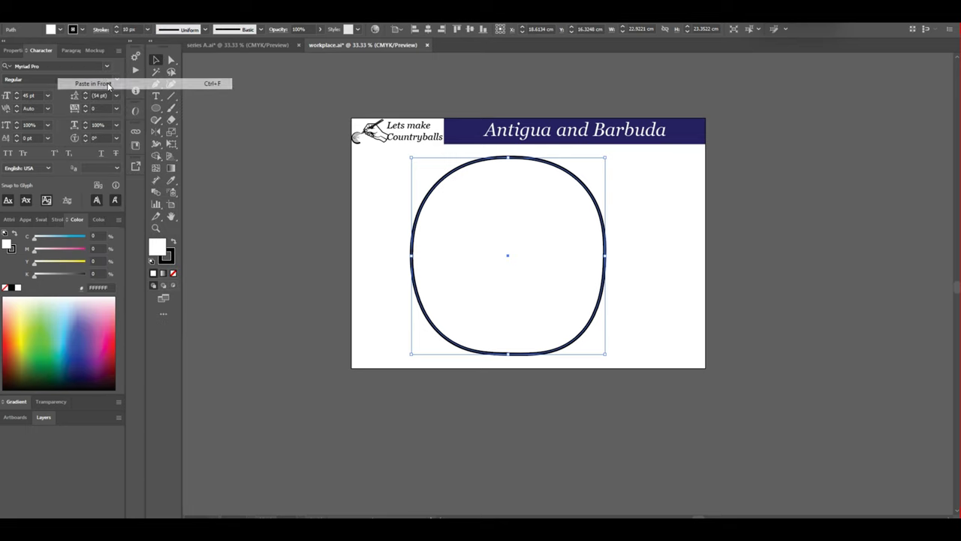
drag(165, 258, 163, 253)
click(173, 275)
drag(494, 272, 515, 272)
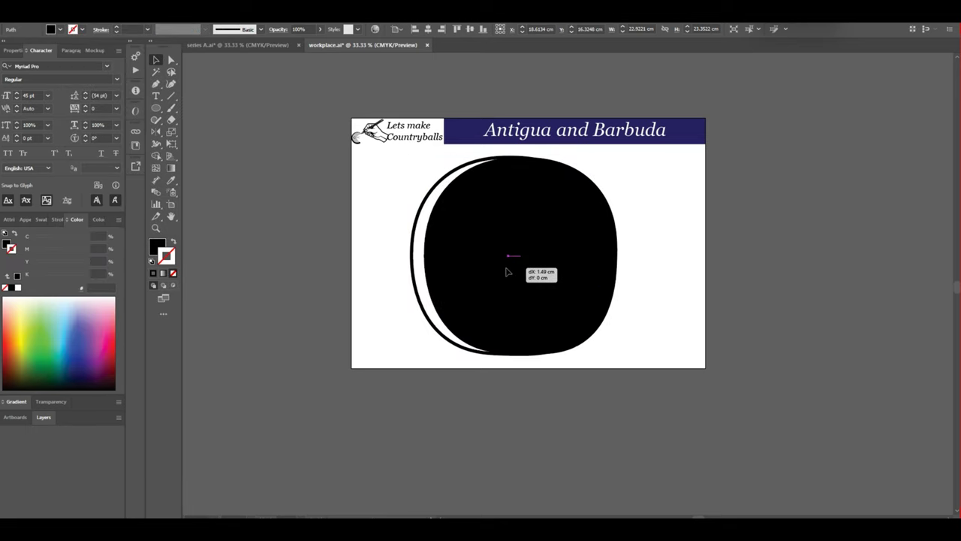
shift+click(421, 225)
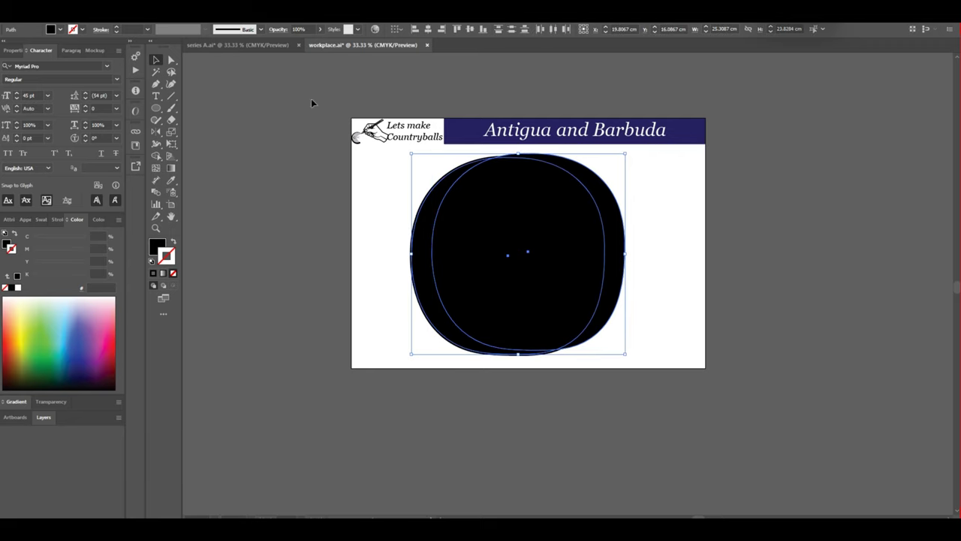
Shape Builder away the overlap, leaving a left crescent at 35% opacity
click(156, 159)
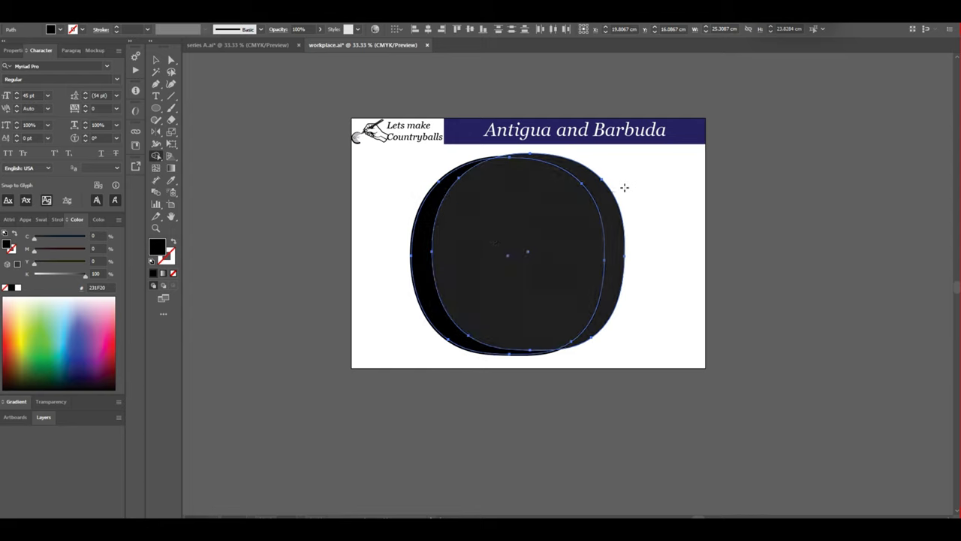
drag(473, 220, 624, 187)
click(156, 59)
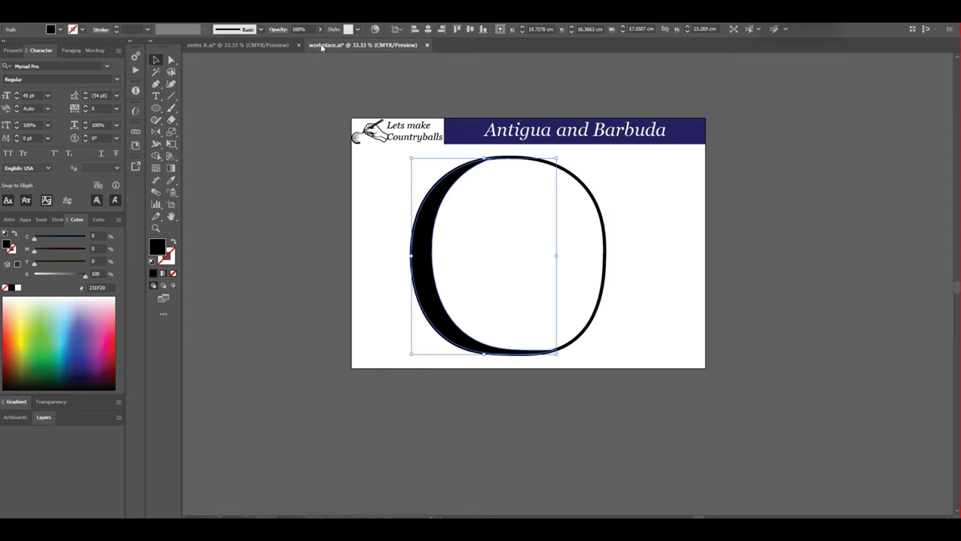
text(35)
key(Return)
Draw a flat black ellipse on the card's bottom edge below the ball
click(533, 447)
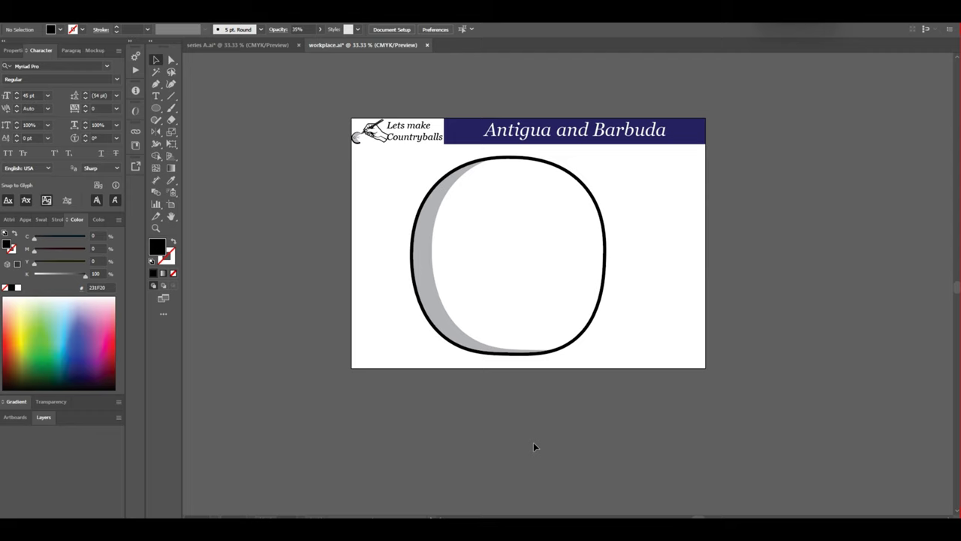
scroll(533, 365, up, 1)
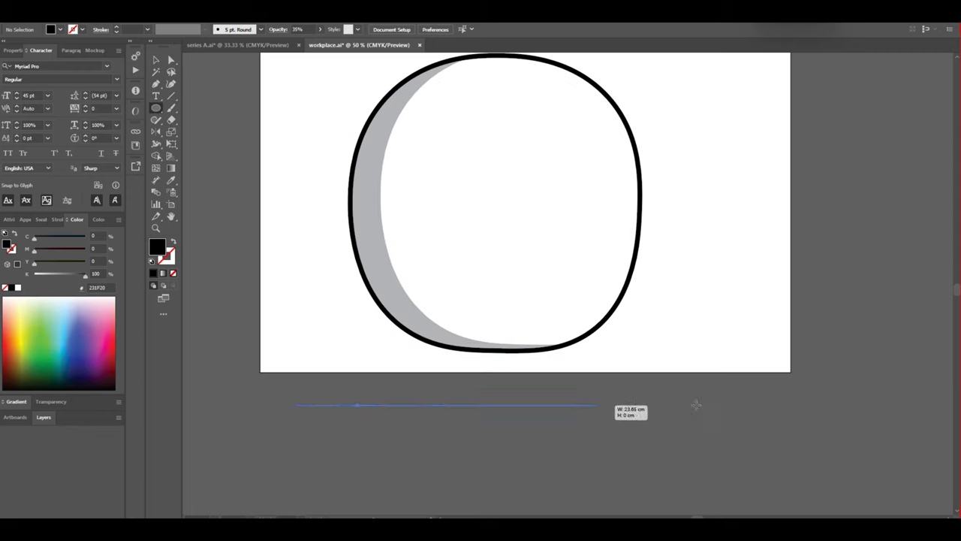
drag(696, 405, 691, 377)
drag(513, 398, 507, 354)
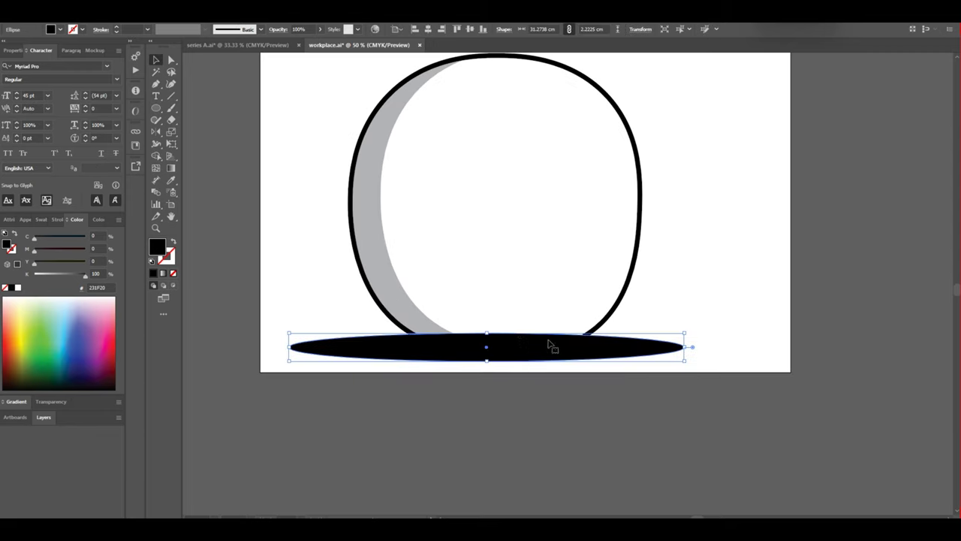
shift+click(406, 320)
Send the ellipse behind the ball, narrow it from the right, and tuck it under
key(ctrl+shift+bracketleft)
click(418, 360)
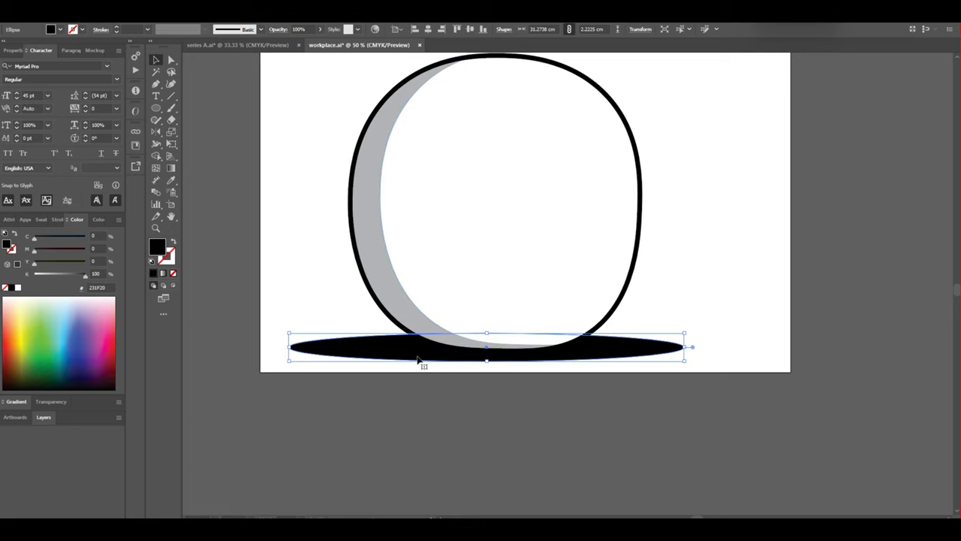
drag(688, 347, 559, 347)
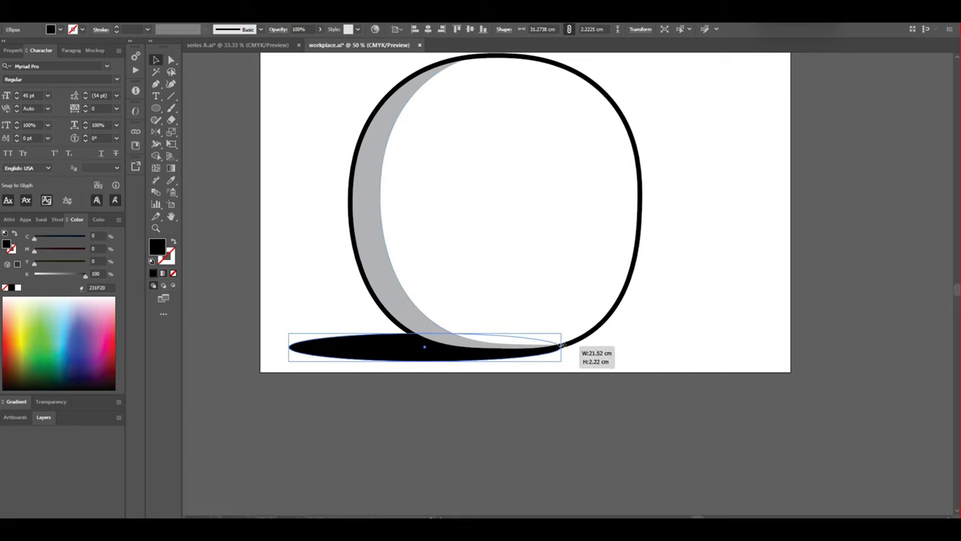
drag(382, 353, 383, 346)
Move the Antigua and Barbuda flag behind the ball and scale it to cover it
scroll(383, 347, down, 3)
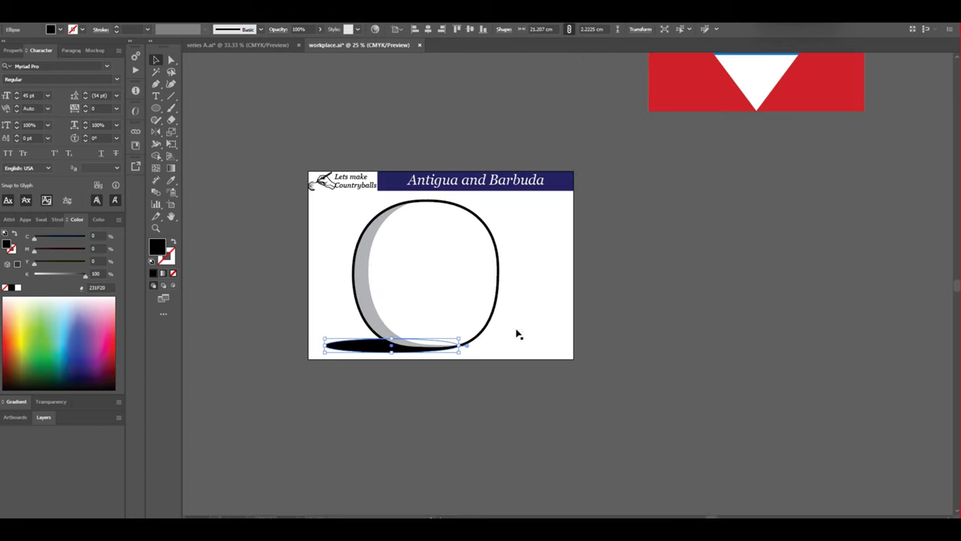
click(515, 333)
scroll(308, 157, down, 1)
drag(672, 124, 457, 285)
scroll(458, 285, up, 1)
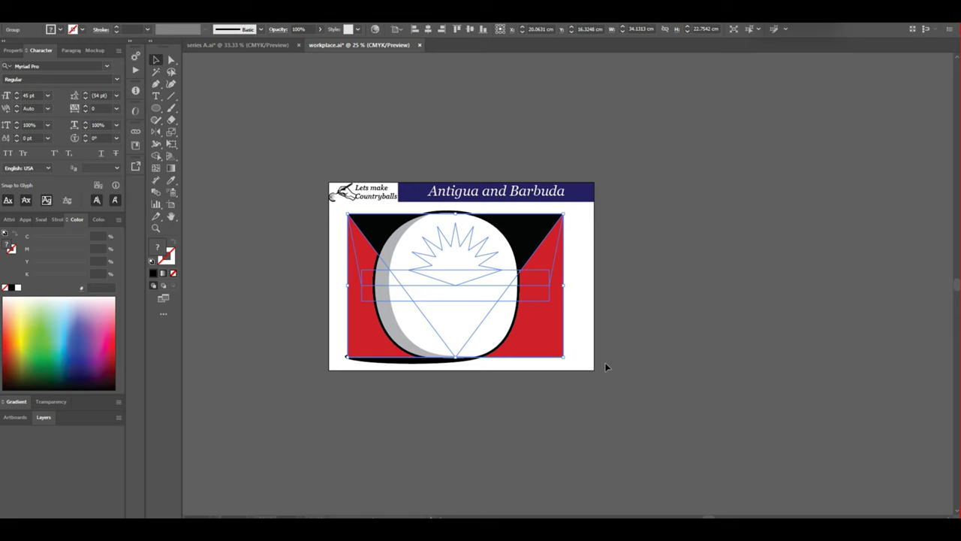
drag(571, 362, 575, 374)
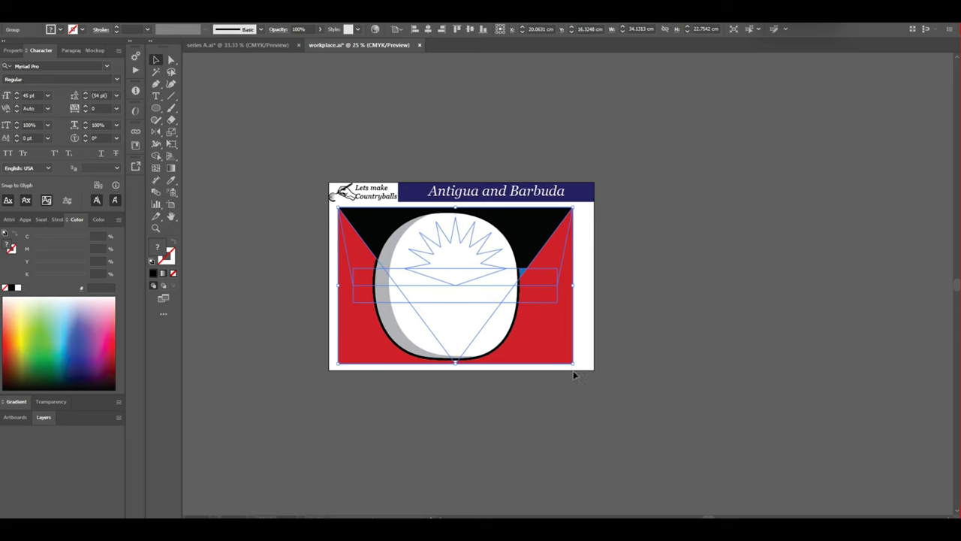
Clip the flag to the ball outline with Make Clipping Mask
shift+click(516, 321)
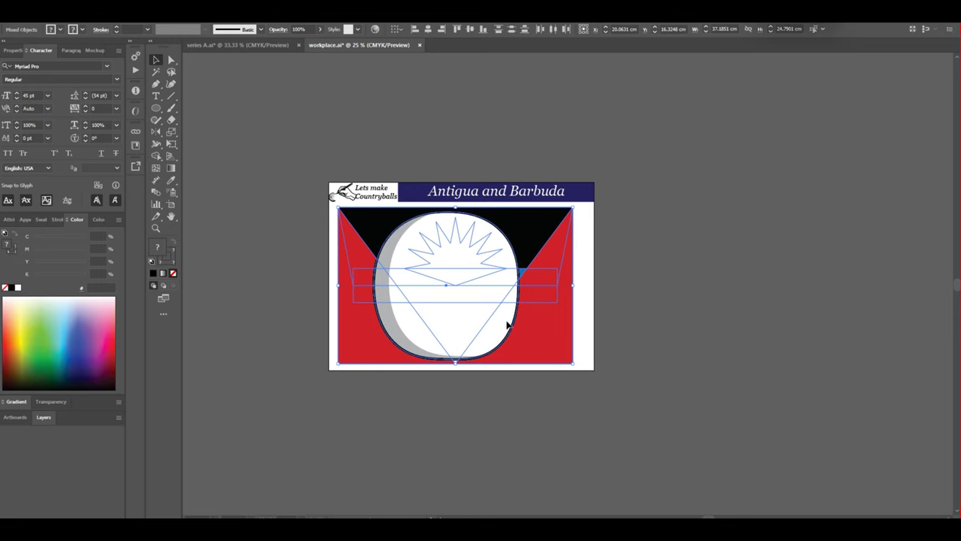
right_click(485, 275)
click(537, 423)
alt+scroll(499, 332, up, 1)
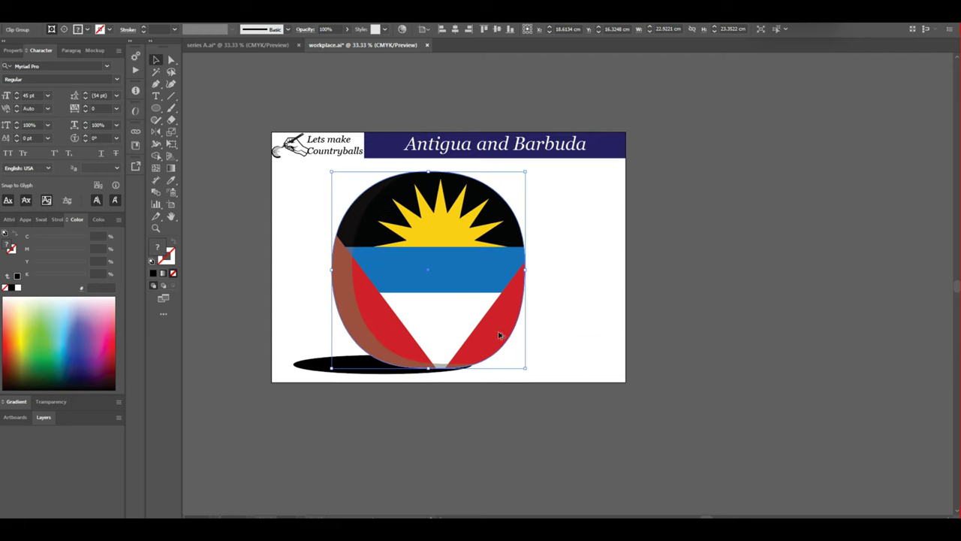
Give the clipped ball shape a thick 10 px black outline
double_click(516, 329)
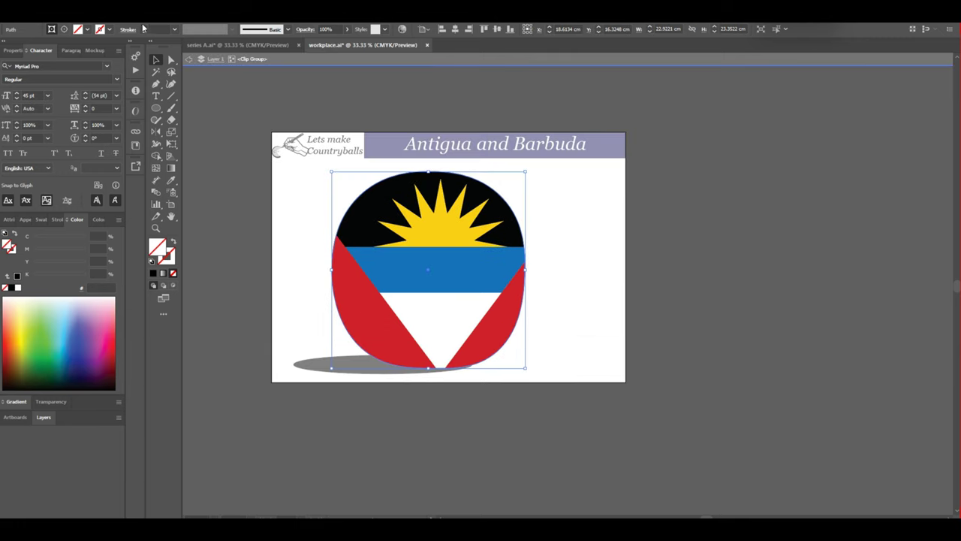
click(142, 28)
click(143, 28)
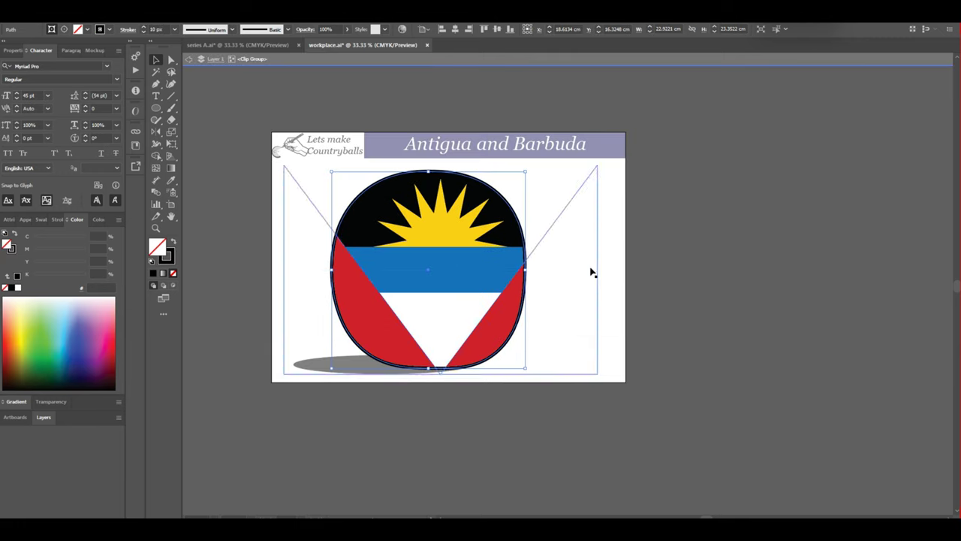
double_click(613, 310)
Recolour the side shading to 101010 and shift the ball and shadow left
scroll(339, 336, up, 2)
click(369, 267)
text(101010)
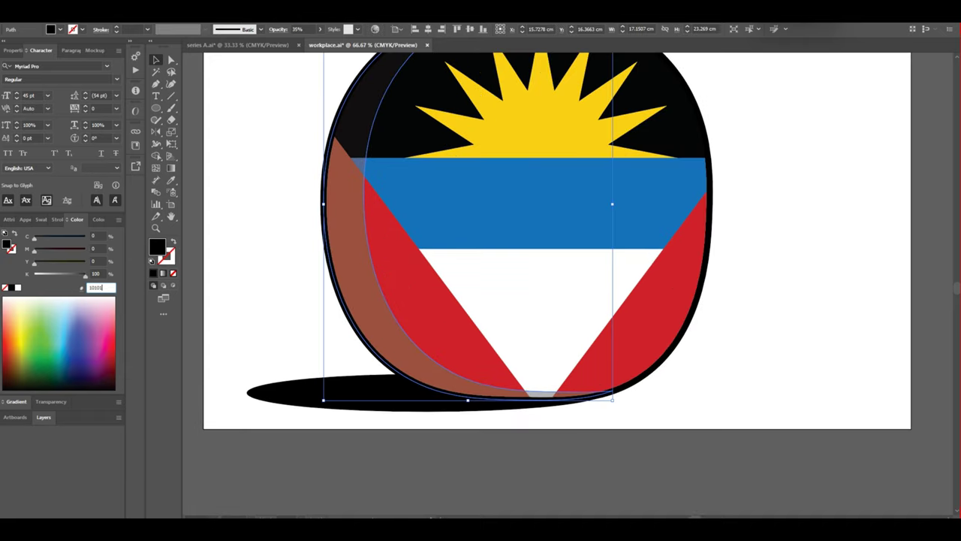
key(Return)
click(277, 260)
scroll(263, 308, down, 1)
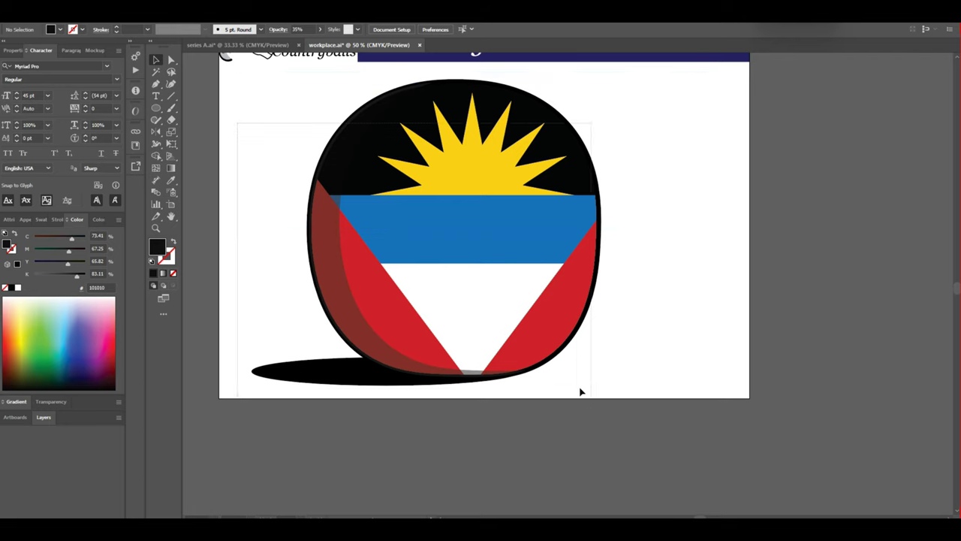
drag(597, 307, 552, 307)
click(240, 98)
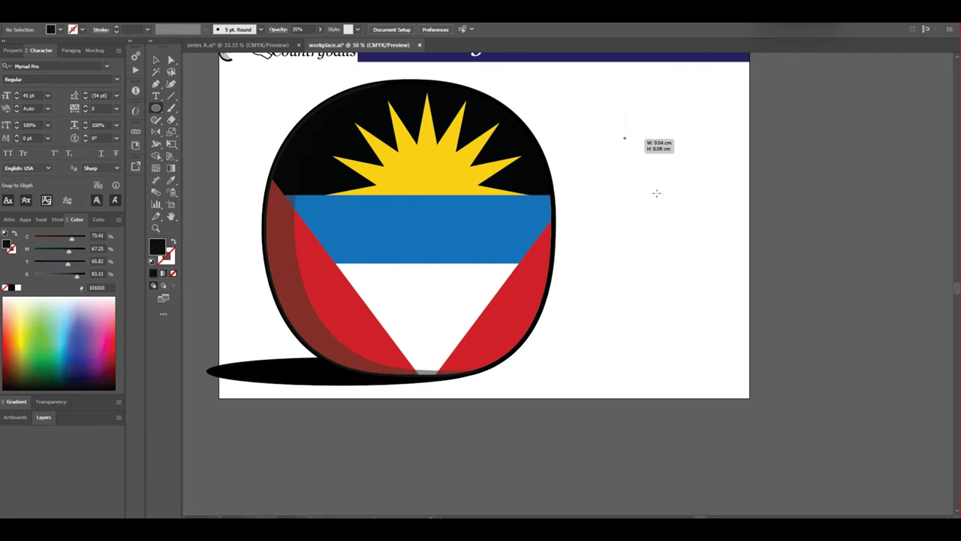
Draw a white circle with a thick outline to the right of the ball
drag(624, 137, 725, 237)
click(174, 274)
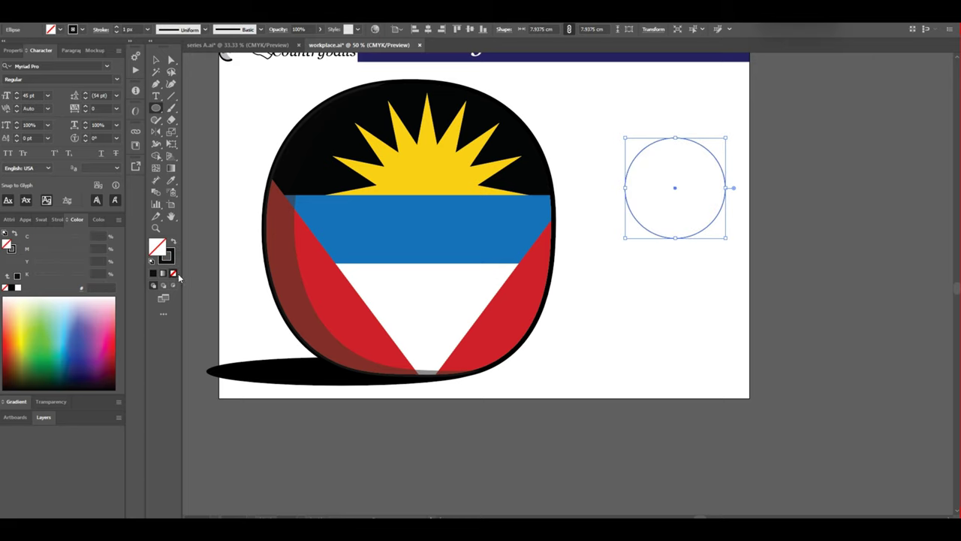
click(14, 287)
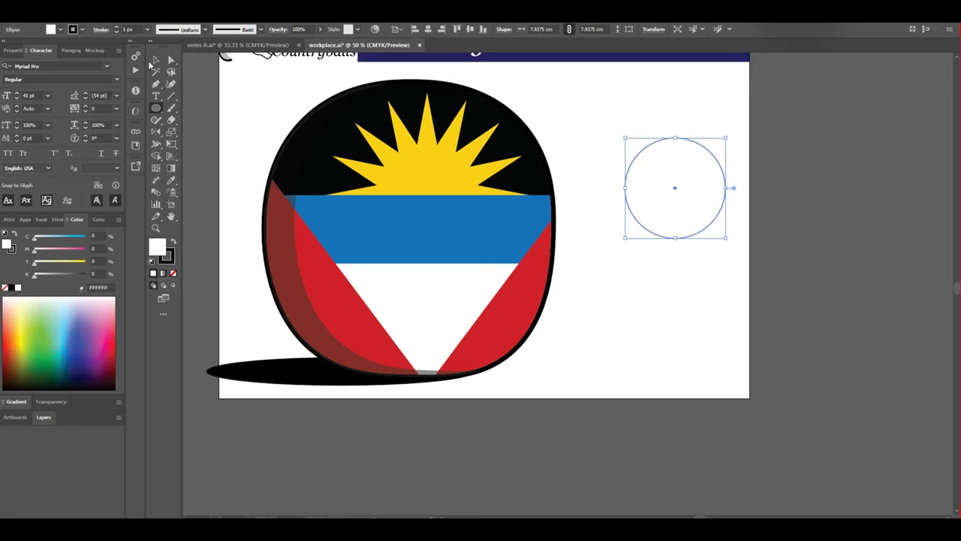
click(116, 28)
scroll(713, 183, up, 1)
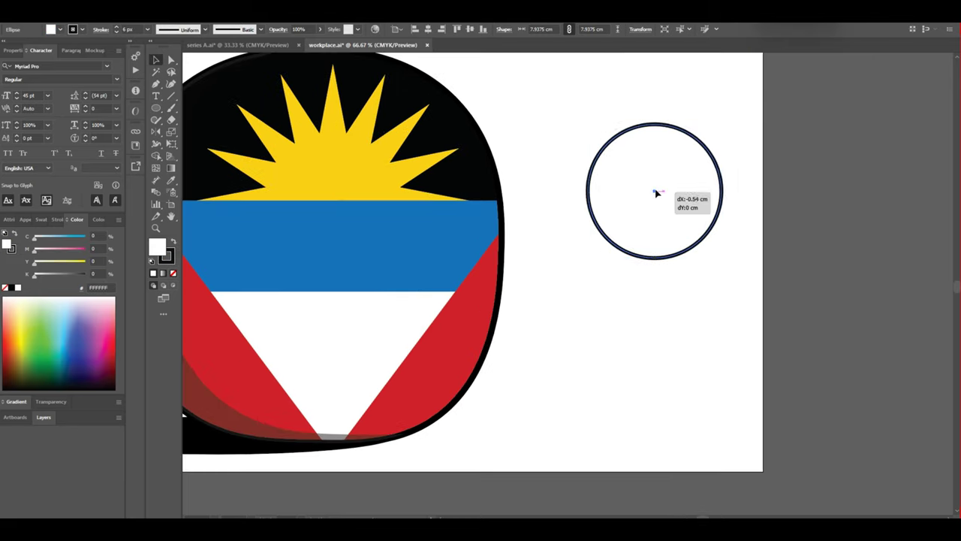
scroll(657, 191, up, 2)
scroll(515, 143, down, 2)
scroll(457, 208, up, 1)
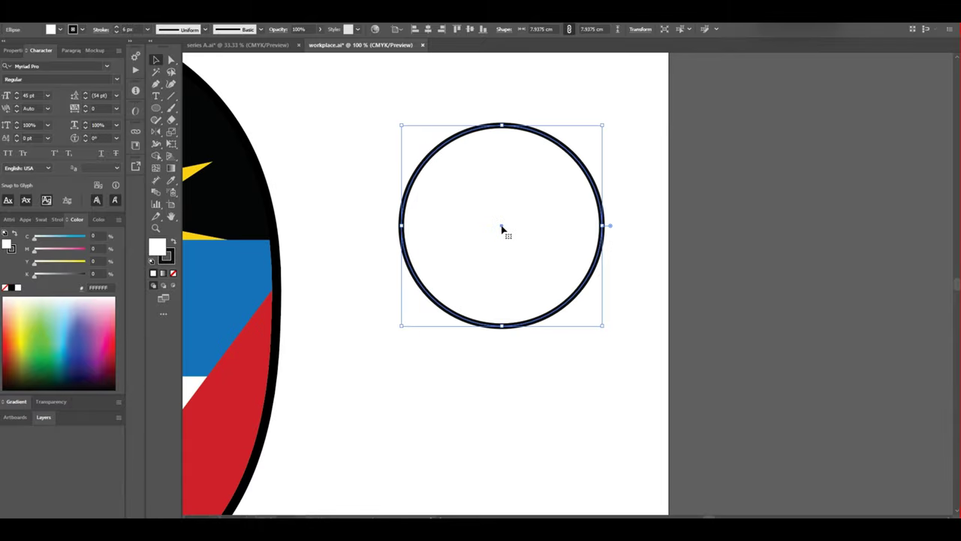
Cut a raised copy out with Shape Builder, leaving a crescent with rounded tips
drag(502, 229, 502, 171)
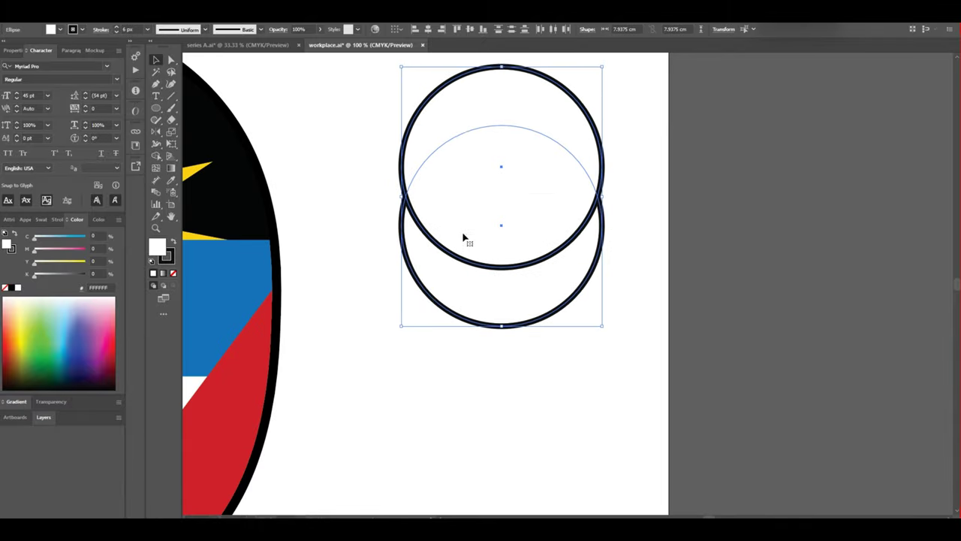
click(154, 160)
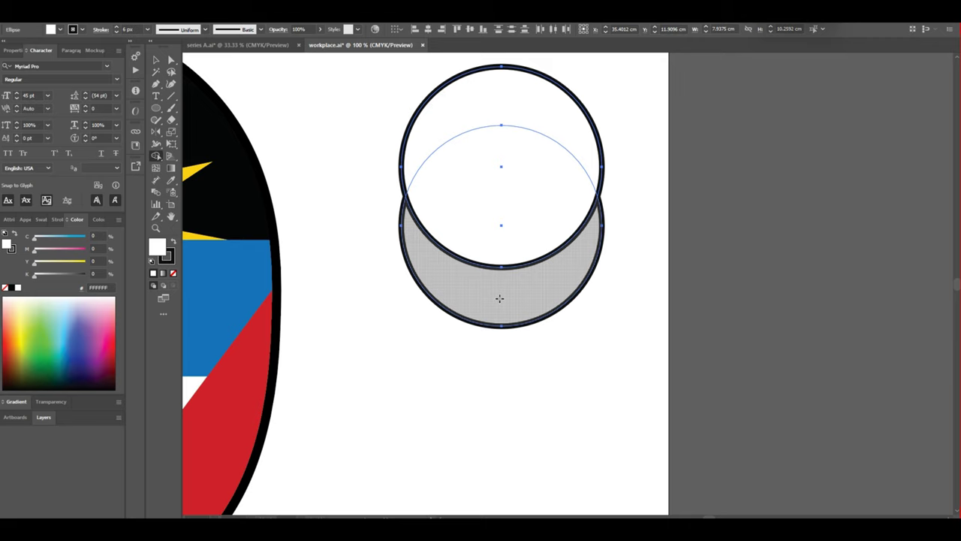
mouse_move(508, 208)
mouse_down()
mouse_move(517, 76)
mouse_move(611, 98)
mouse_up()
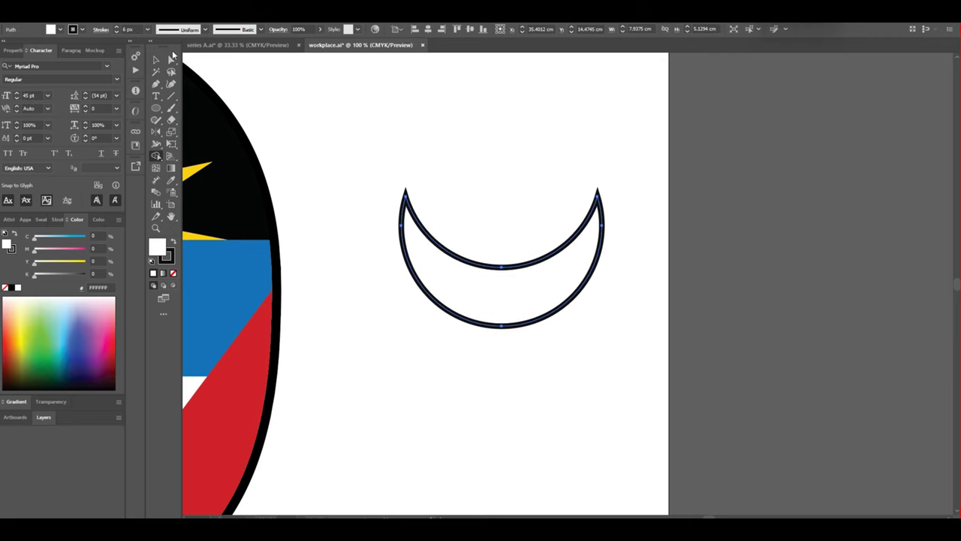
click(156, 59)
drag(519, 268, 430, 239)
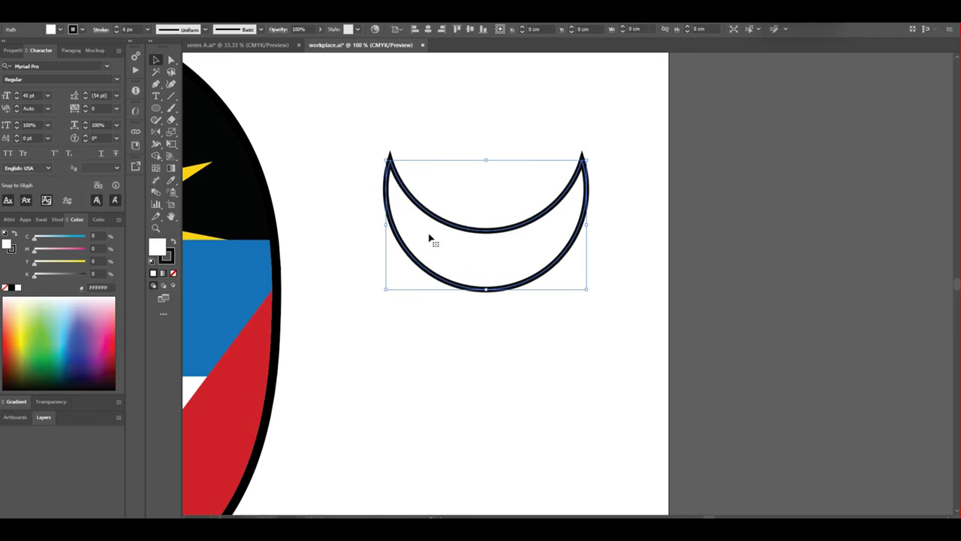
key(a)
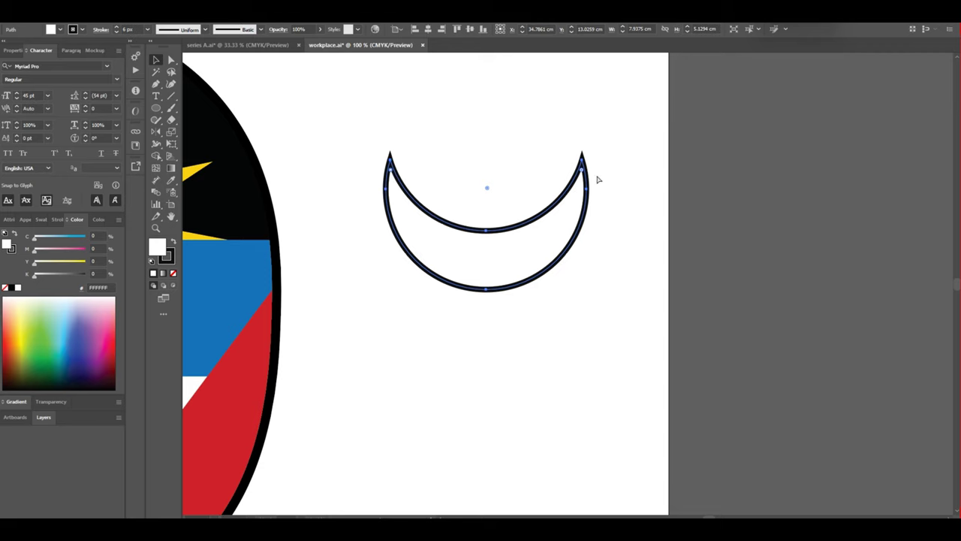
mouse_move(583, 177)
mouse_down()
mouse_move(563, 240)
mouse_move(540, 251)
mouse_up()
click(156, 61)
Move the crescent onto the ball's blue band, shrink it to eye size, and add a second eye
key(a)
key(ctrl+minus)
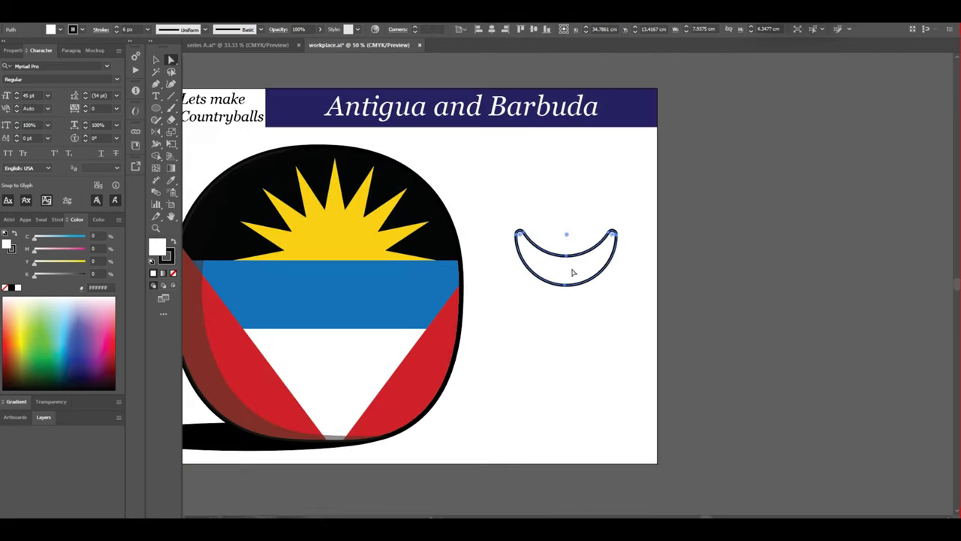
key(ctrl+minus)
mouse_move(670, 267)
mouse_down()
mouse_move(471, 306)
mouse_move(331, 264)
mouse_move(342, 277)
mouse_up()
key(v)
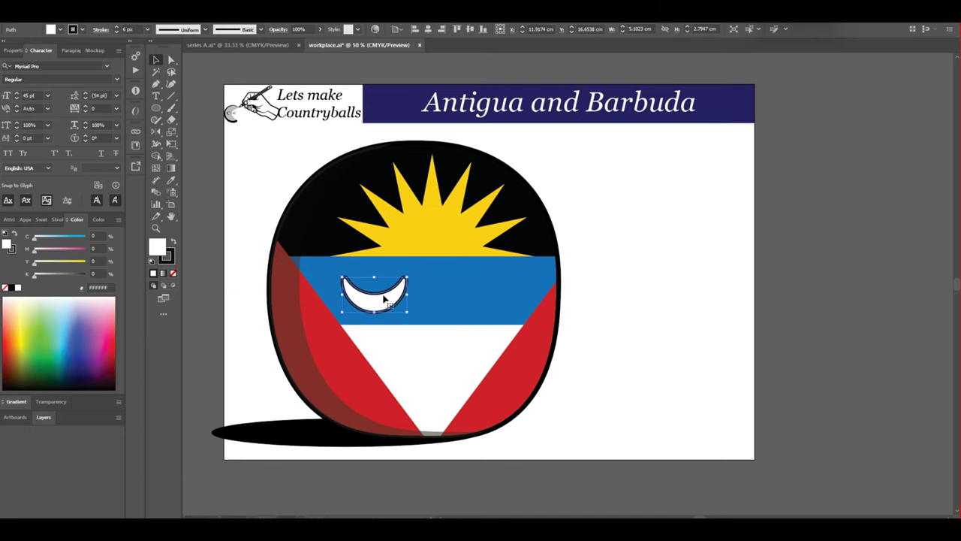
mouse_move(384, 304)
mouse_down()
mouse_move(484, 304)
mouse_move(440, 201)
mouse_move(433, 243)
mouse_up()
shift+click(374, 293)
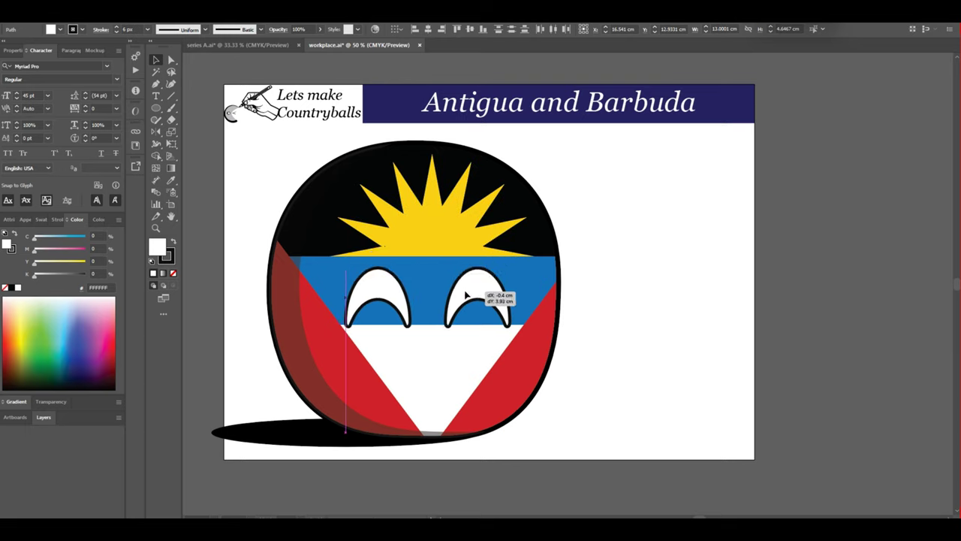
Enlarge both eyes and flip them into upward arches across the blue band
mouse_move(517, 301)
mouse_down()
mouse_move(546, 304)
mouse_move(496, 280)
mouse_up()
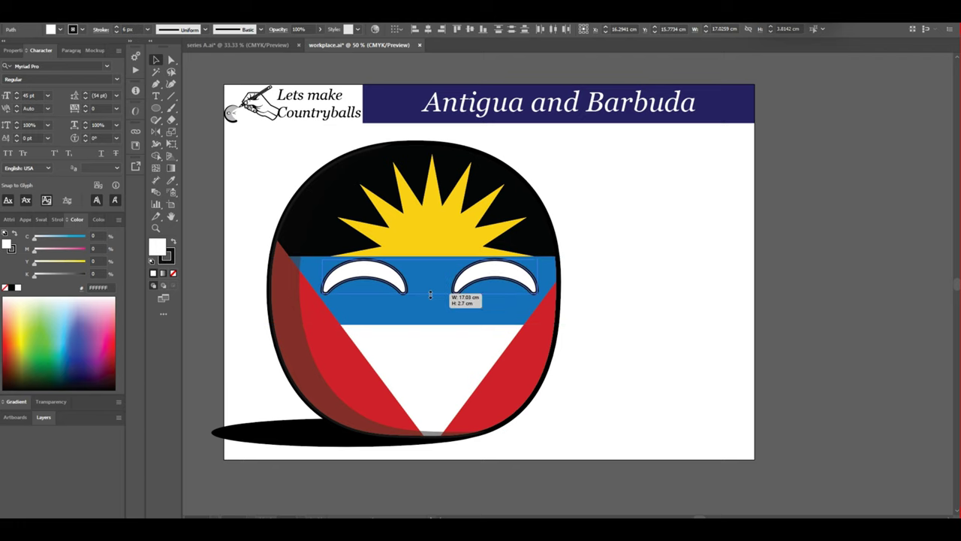
alt+scroll(482, 311, down, 2)
alt+scroll(450, 300, up, 2)
drag(454, 324, 459, 240)
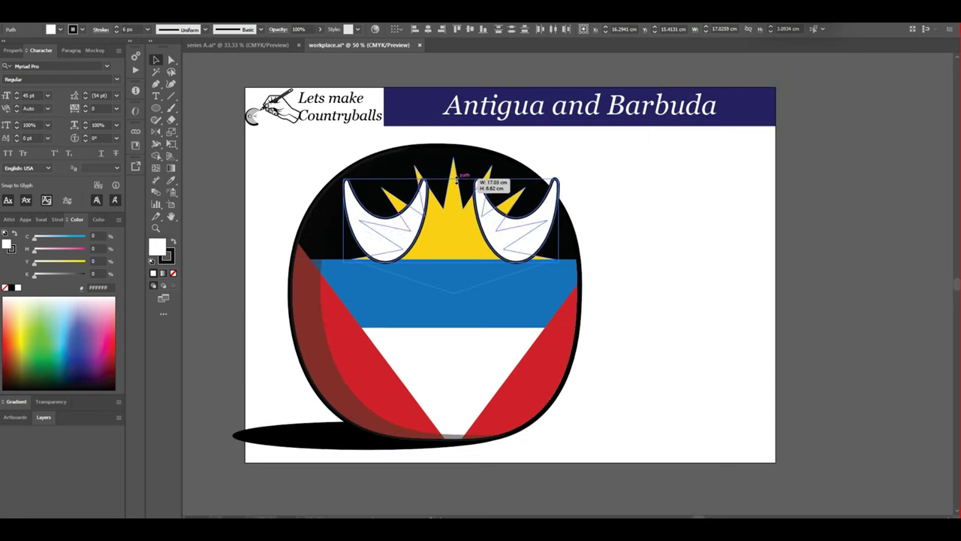
mouse_move(459, 241)
mouse_down()
mouse_move(512, 321)
mouse_move(529, 315)
mouse_up()
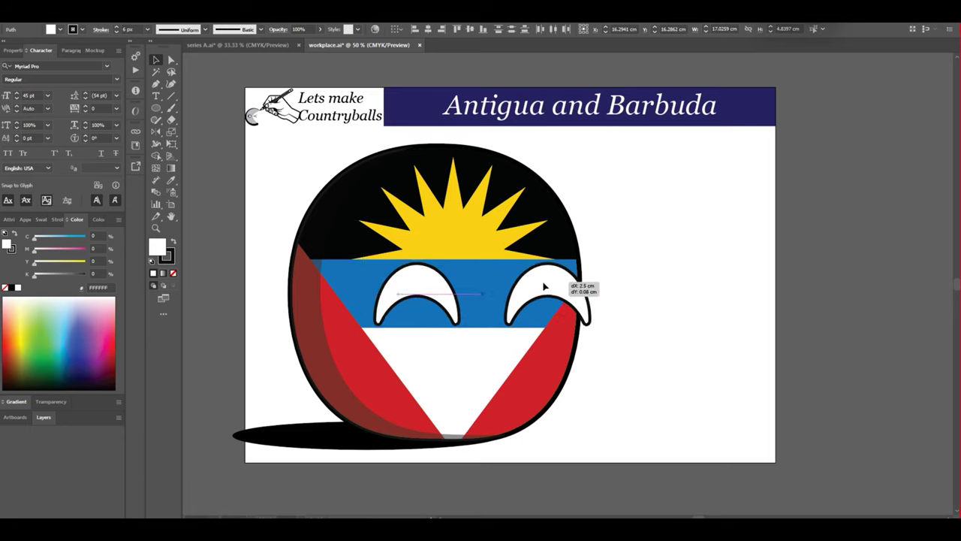
Drag the ball group into series A.ai onto the Antigua and Barbuda card
click(682, 339)
alt+scroll(597, 379, down, 2)
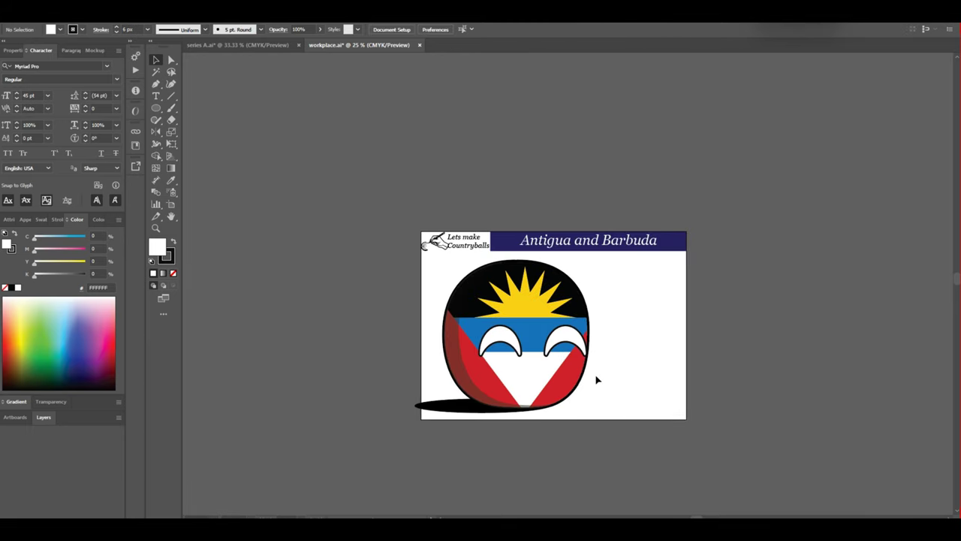
click(496, 345)
mouse_move(497, 346)
mouse_down()
mouse_move(540, 341)
mouse_move(423, 156)
mouse_up()
alt+scroll(592, 360, up, 2)
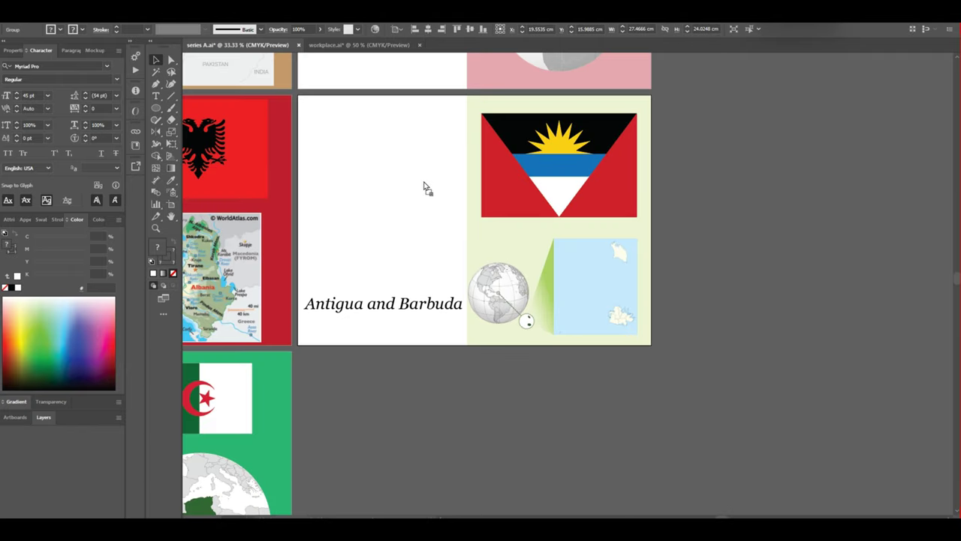
drag(423, 186, 471, 105)
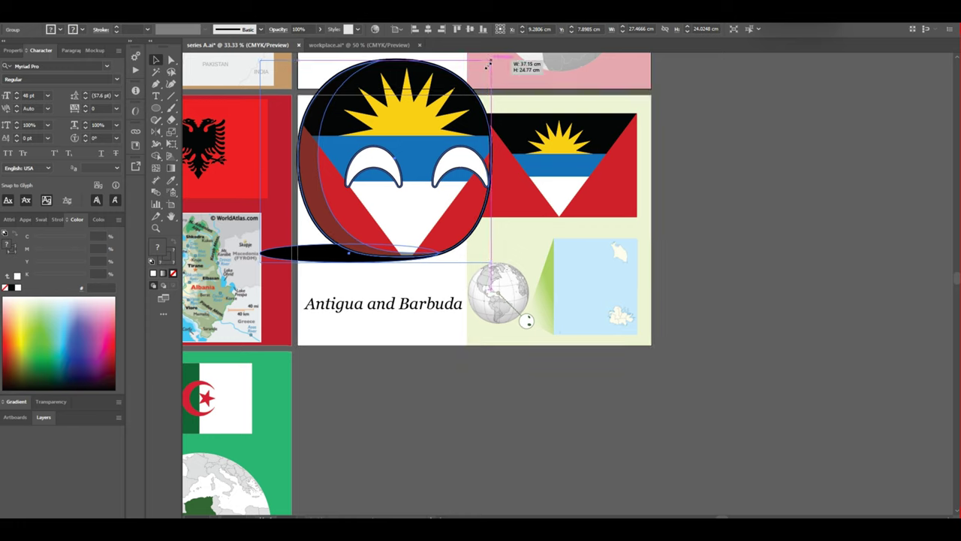
Scale the ball down and position it just above the country name
drag(488, 66, 450, 104)
drag(394, 182, 392, 215)
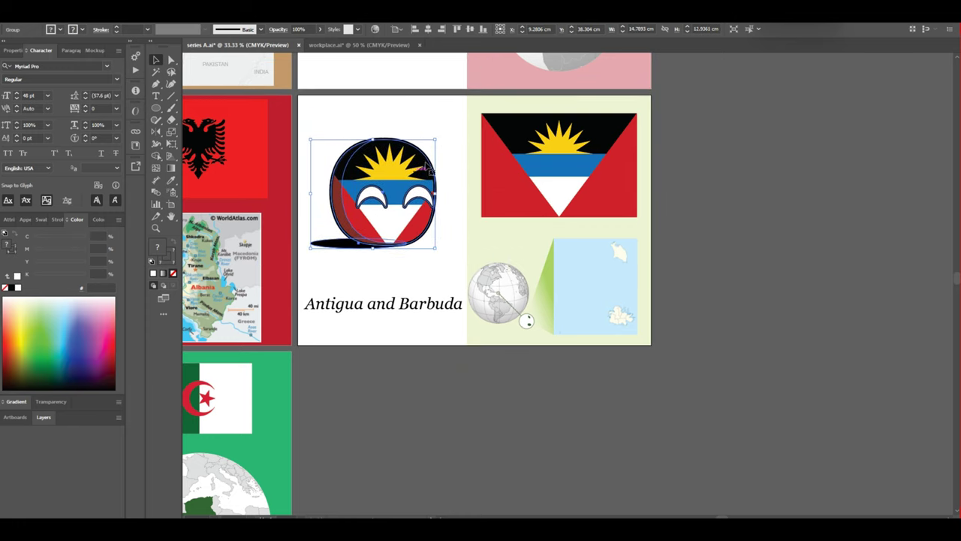
drag(435, 140, 461, 107)
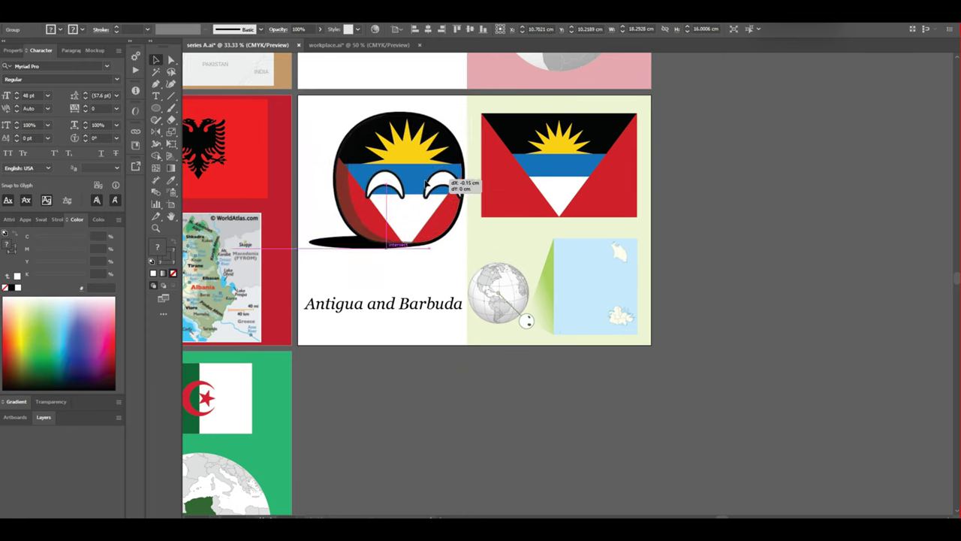
drag(450, 185, 419, 183)
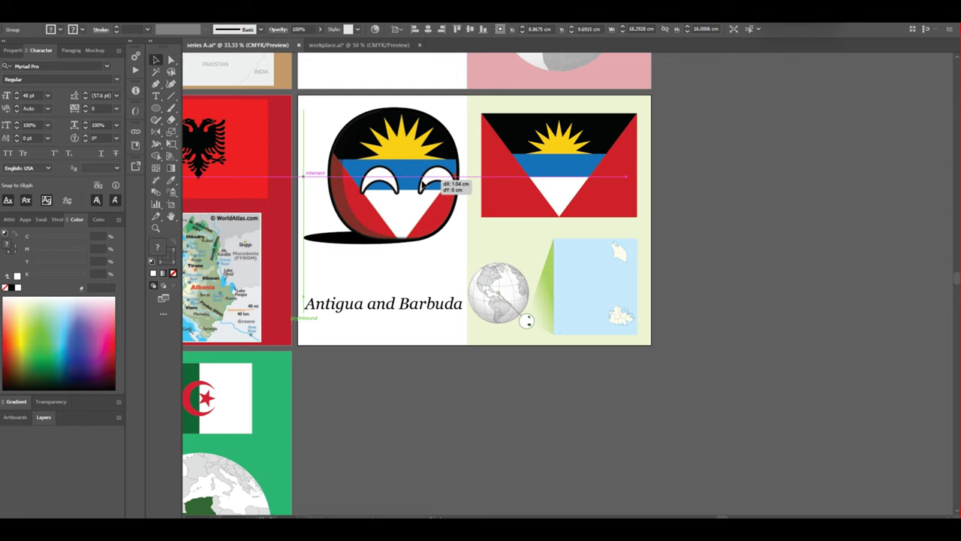
drag(419, 183, 410, 208)
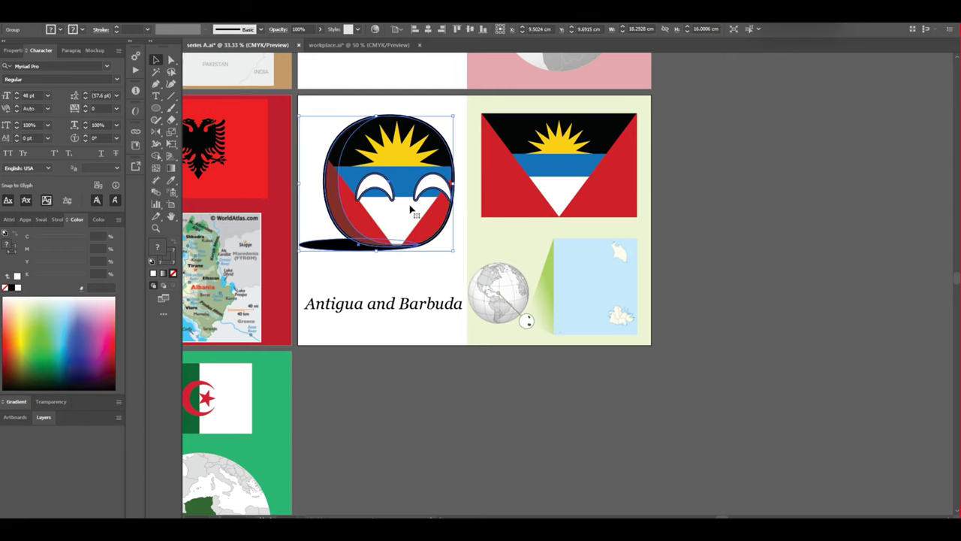
Zoom the PROGRESS world map into the Caribbean around Antigua and Barbuda
click(684, 281)
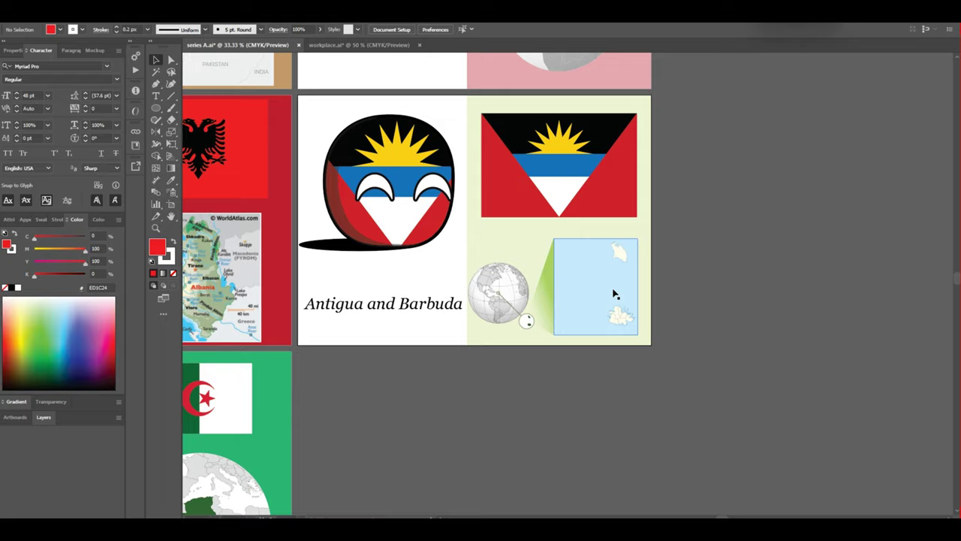
scroll(488, 293, up, 5)
scroll(563, 301, down, 6)
scroll(645, 315, up, 2)
click(659, 319)
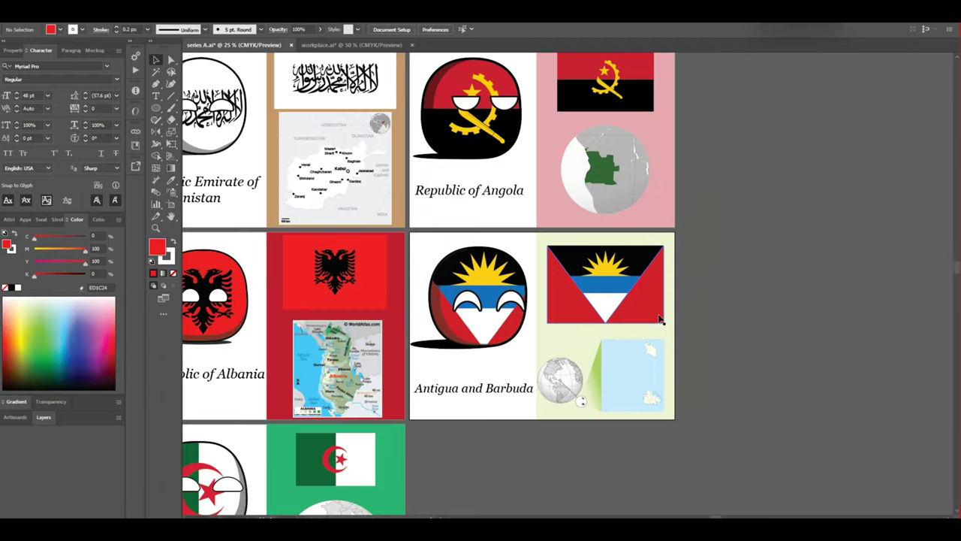
scroll(660, 319, down, 1)
scroll(528, 239, up, 3)
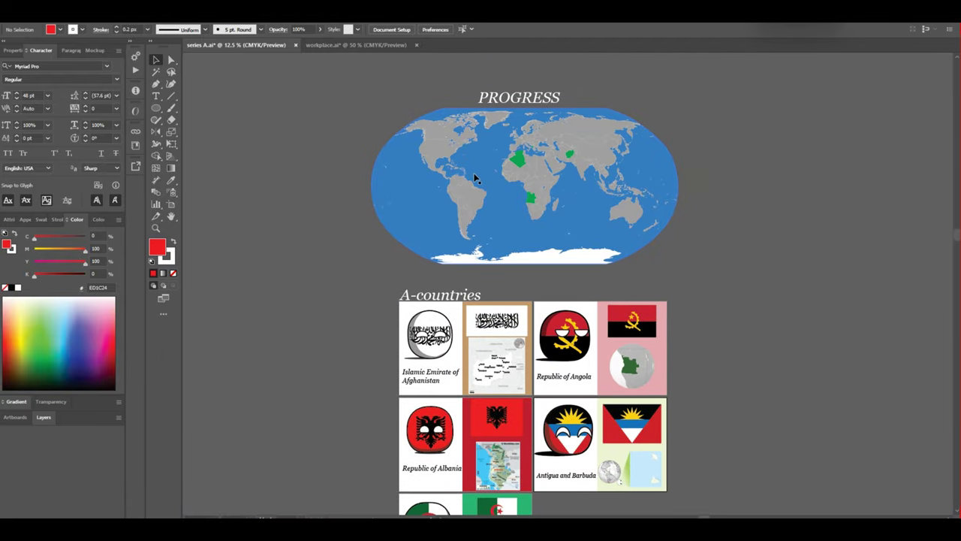
scroll(474, 178, up, 5)
scroll(472, 183, up, 2)
scroll(414, 141, up, 3)
scroll(451, 189, up, 3)
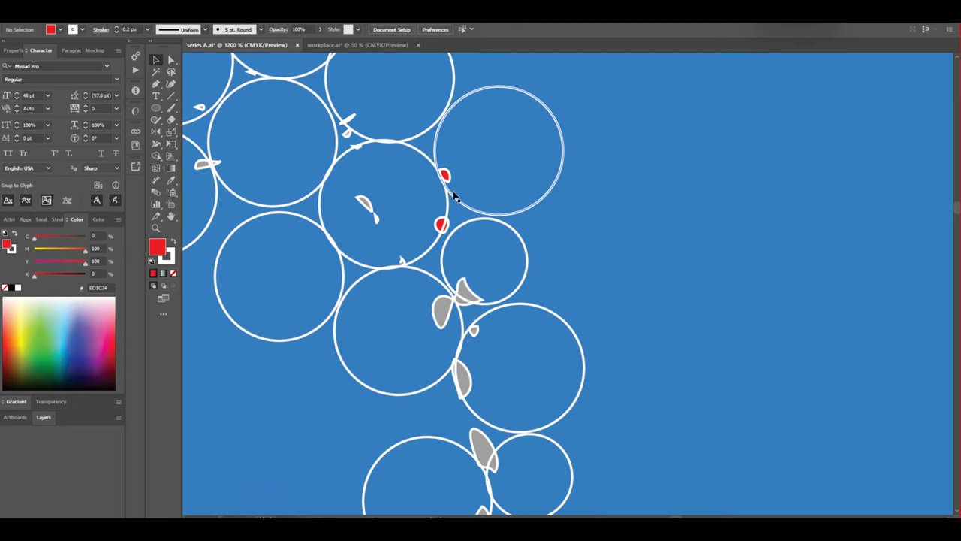
scroll(454, 187, up, 1)
Fill the red Antigua and Barbuda island shapes with the green swatch
click(426, 163)
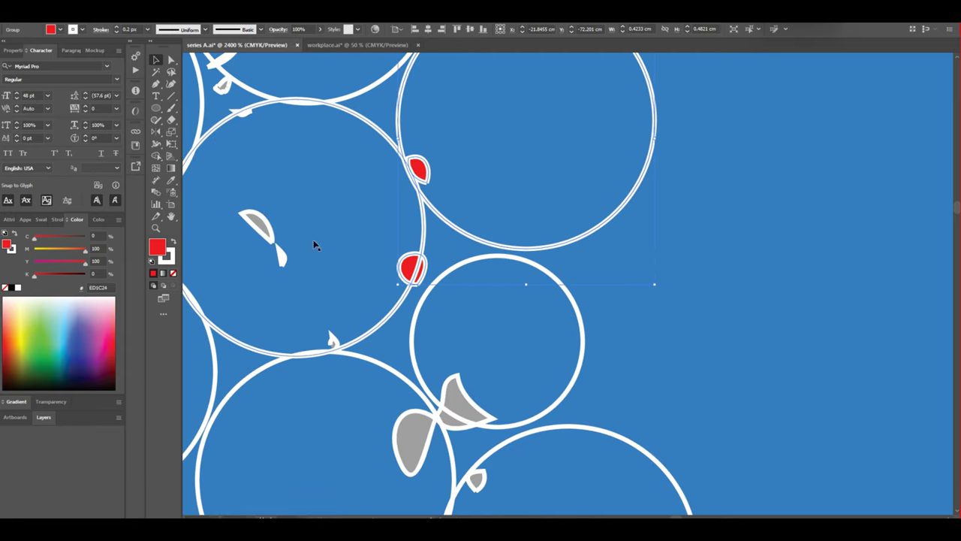
click(57, 220)
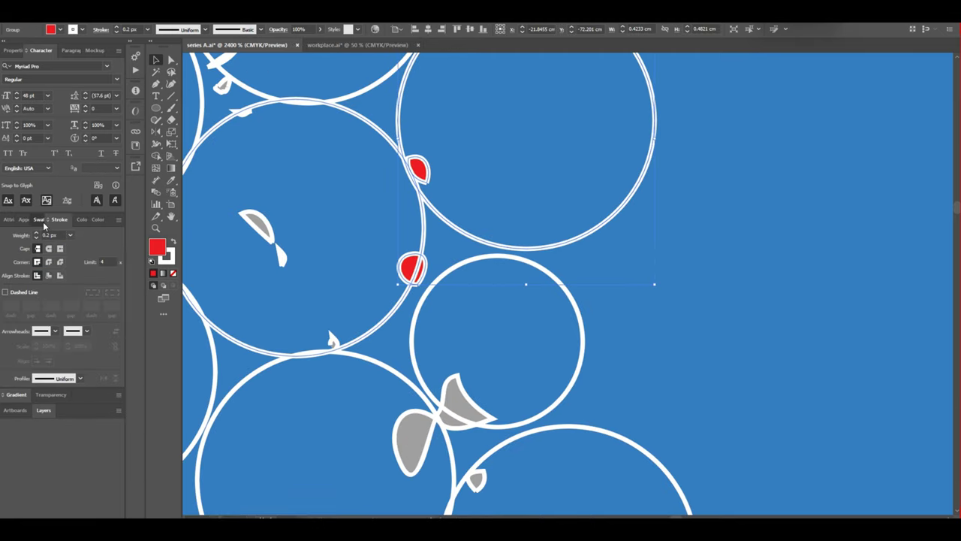
click(42, 220)
click(48, 252)
scroll(571, 203, down, 3)
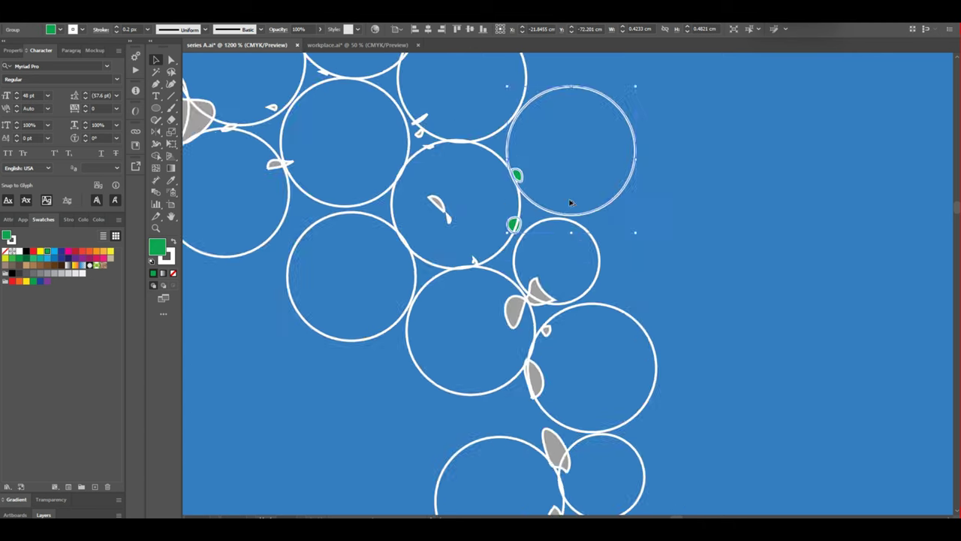
scroll(575, 203, down, 3)
scroll(547, 205, down, 2)
scroll(548, 205, down, 5)
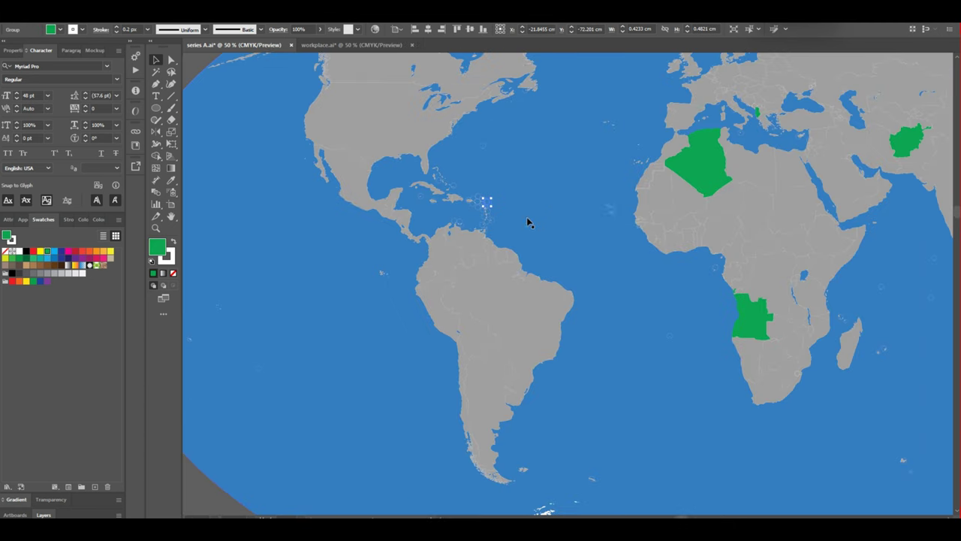
scroll(528, 222, down, 2)
click(840, 180)
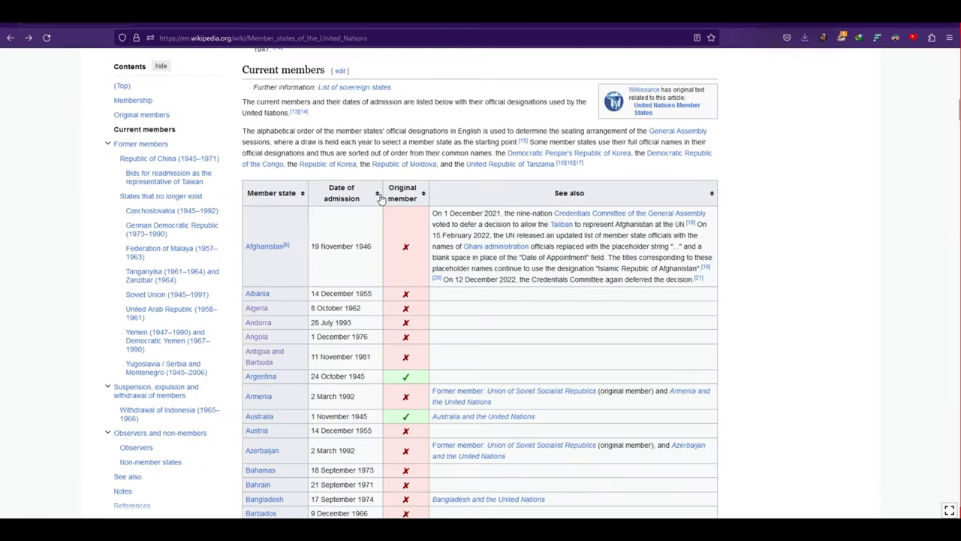
Follow the Argentina link in the UN member states table to its Wikipedia article
scroll(256, 250, down, 2)
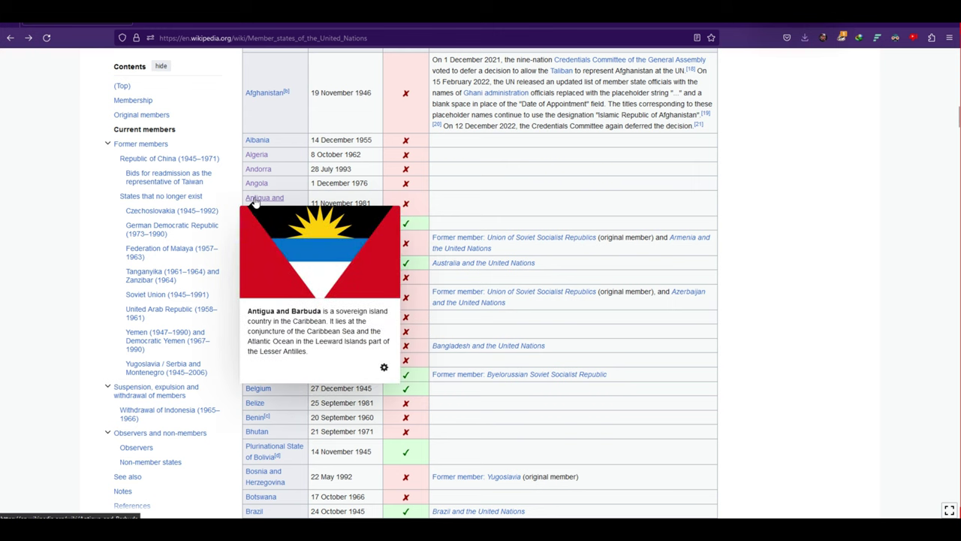
mouse_move(261, 223)
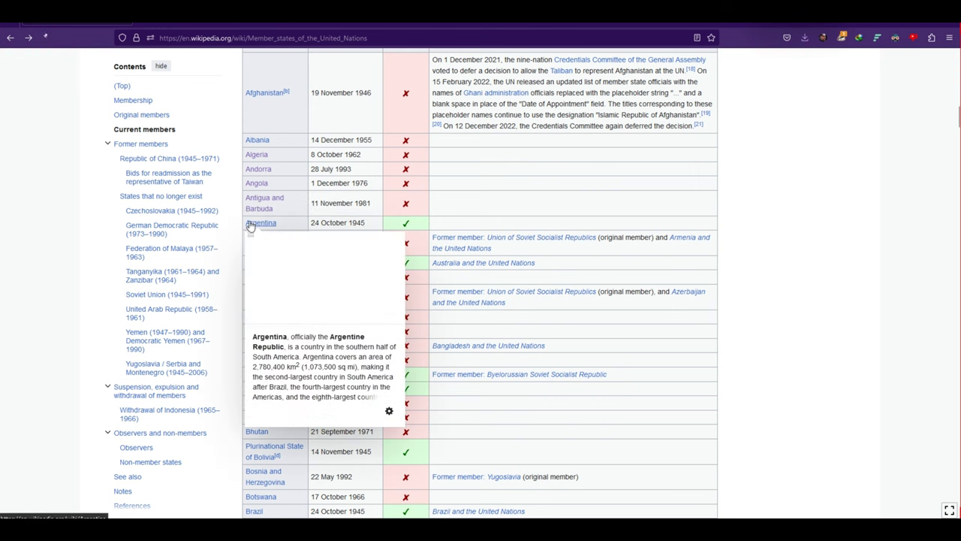
click(250, 227)
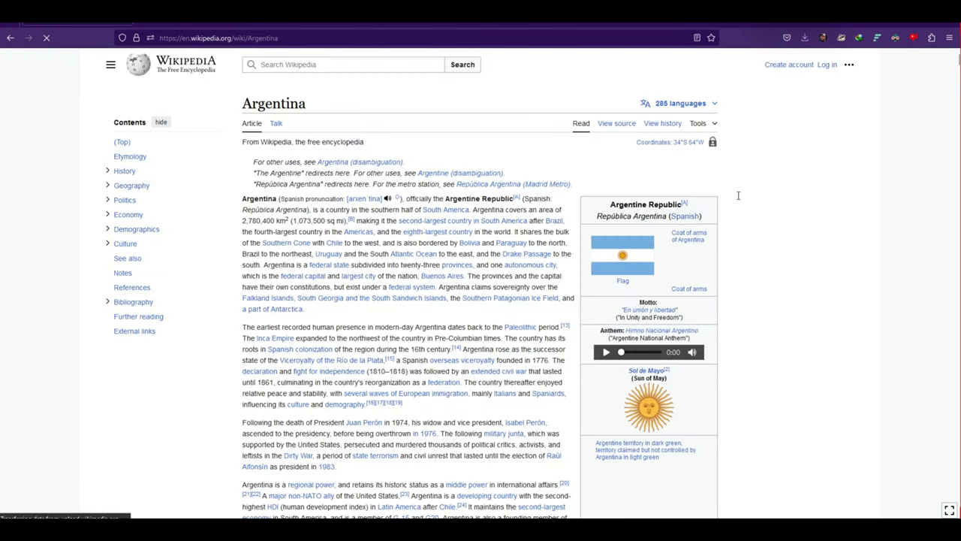
scroll(646, 276, down, 3)
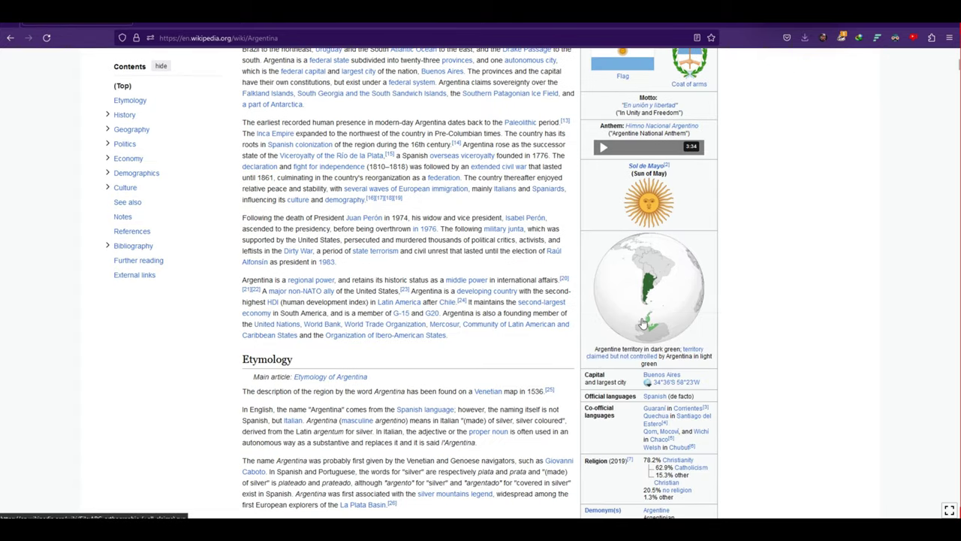
scroll(478, 274, up, 3)
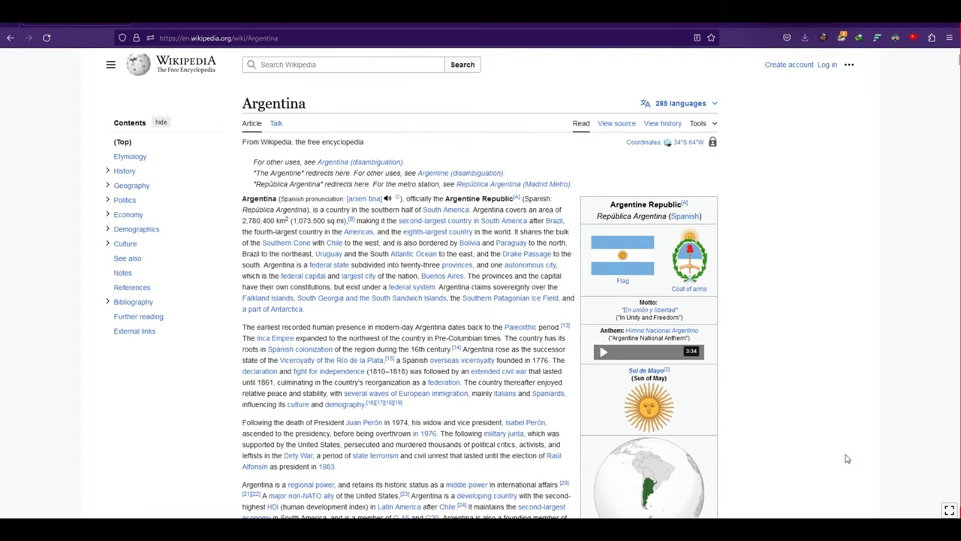